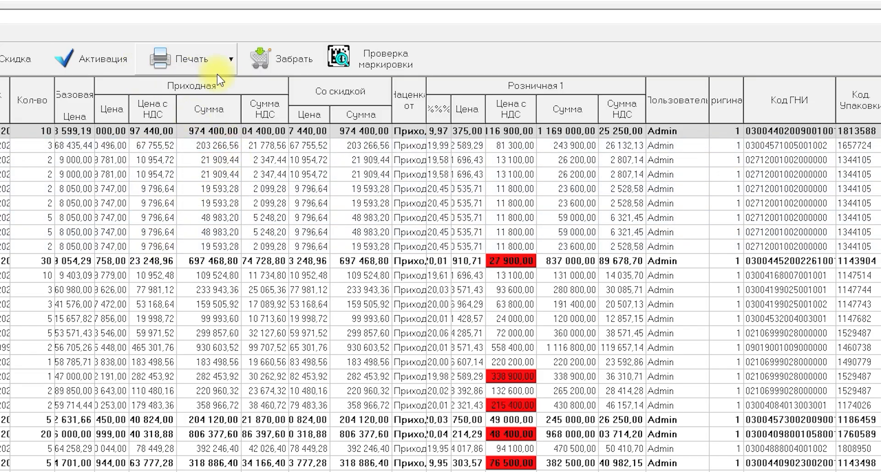
Transfer all goods from the incoming invoice to Филиал 1 using Забрать.
left_click(268, 58)
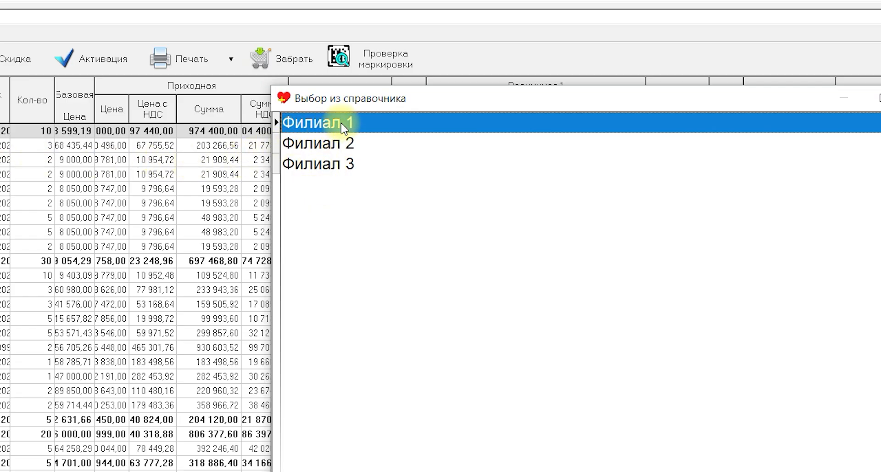
double_click(384, 130)
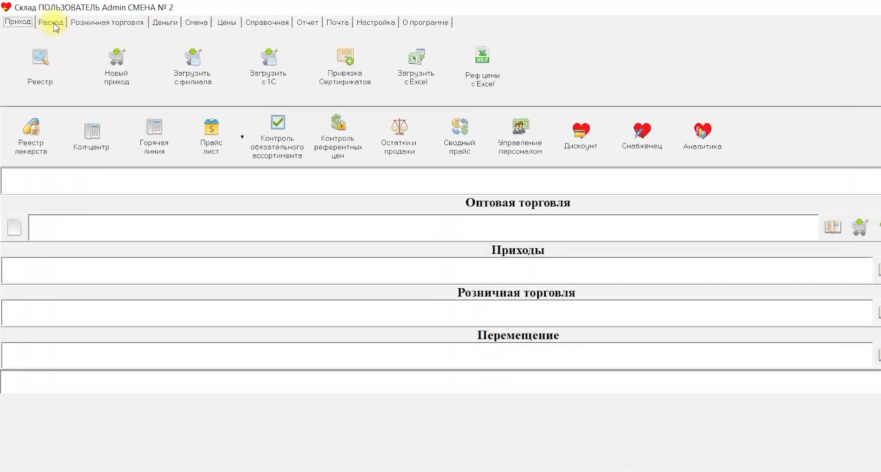
Open the 11.03.2026 transfer document for Филиал 1 from the outgoing documents register.
left_click(54, 19)
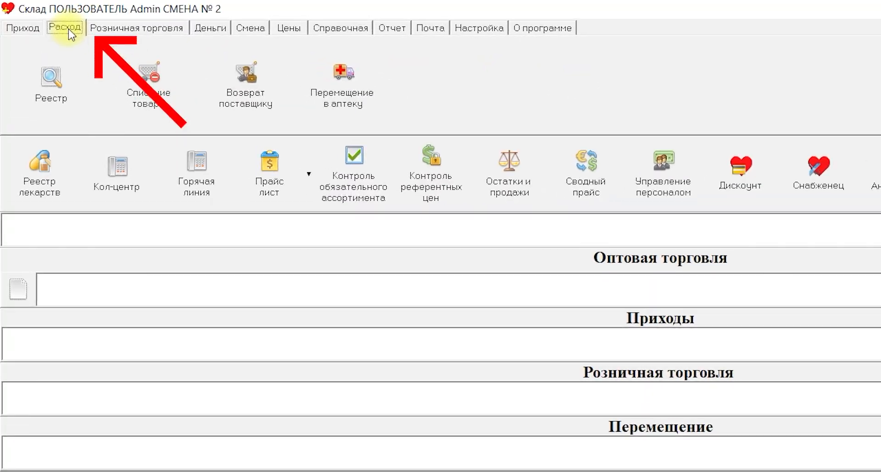
left_click(51, 100)
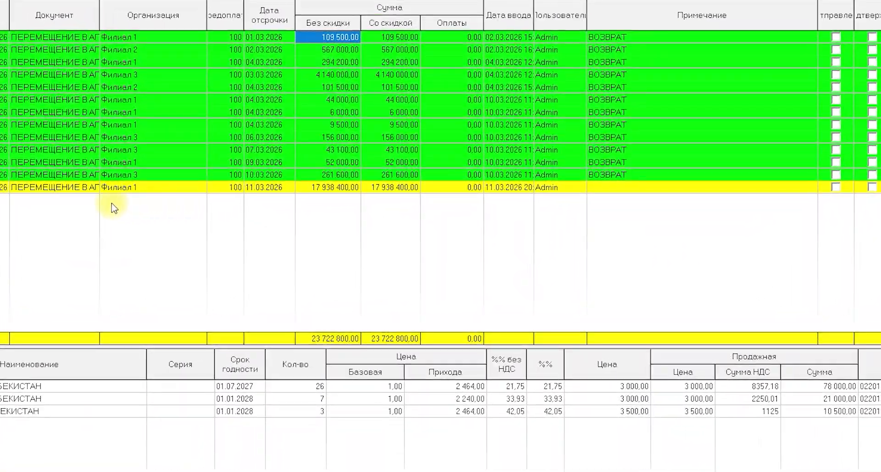
left_click(94, 188)
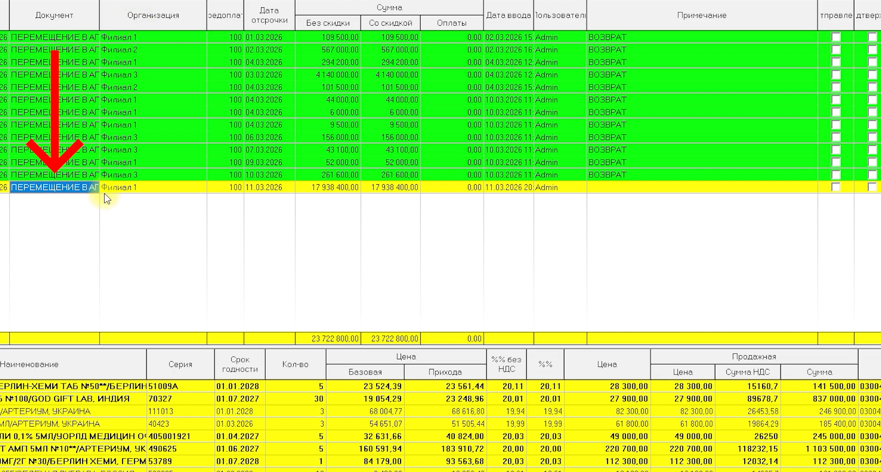
left_click(131, 189)
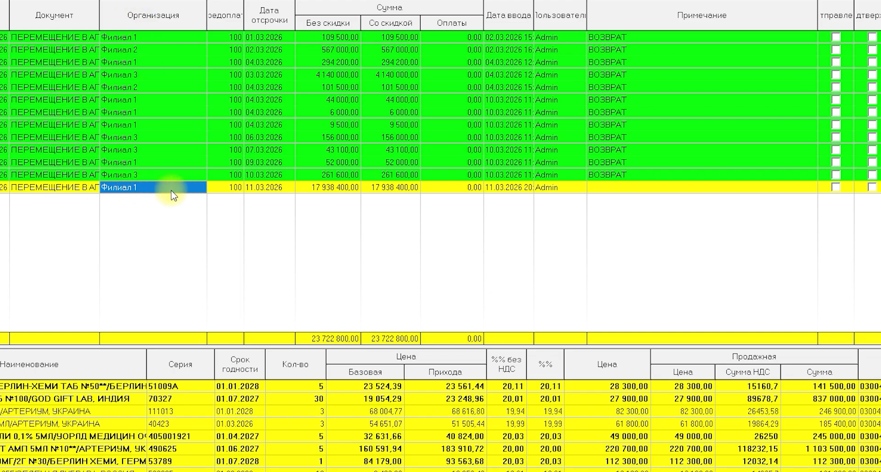
left_click(264, 188)
left_click(333, 189)
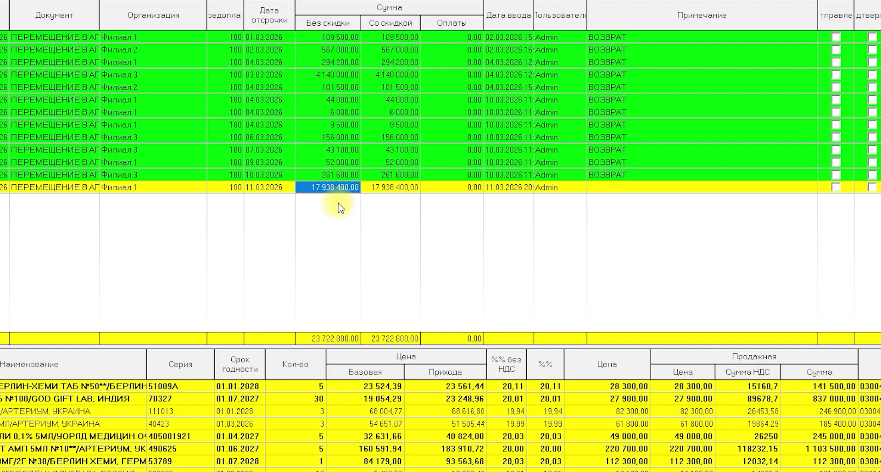
double_click(339, 208)
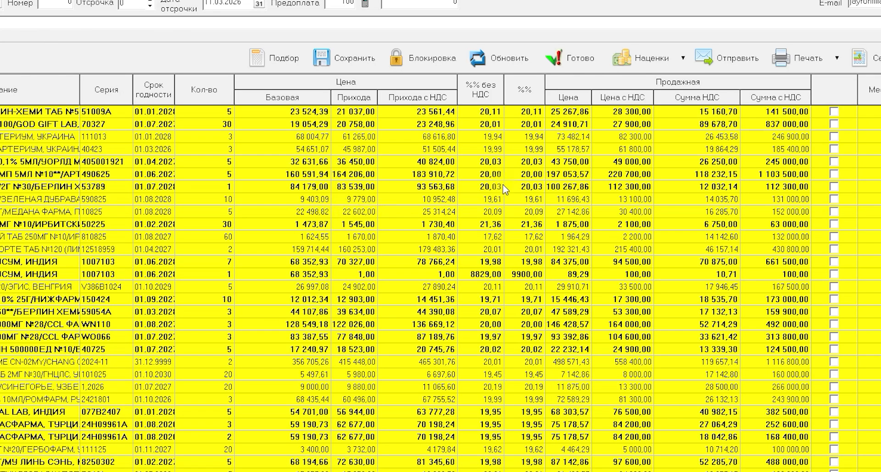
Mark the Филиал 1 transfer document as ready and send its file to the branch by mail.
left_click(527, 212)
left_click(576, 66)
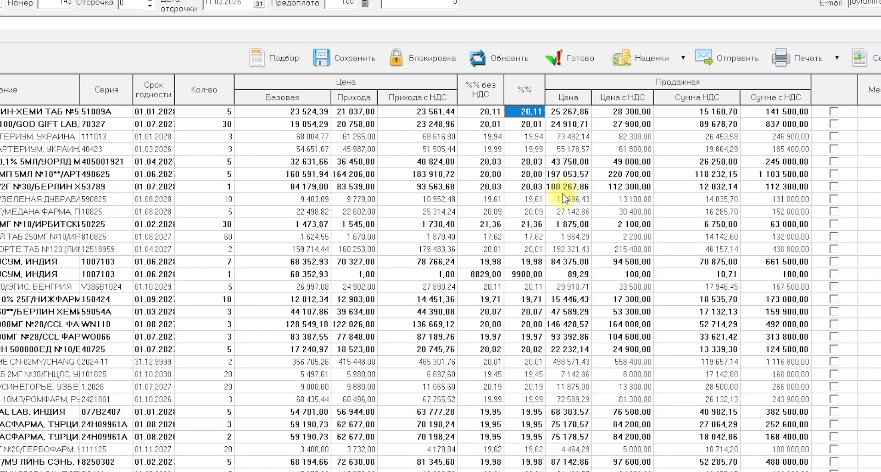
left_click(715, 59)
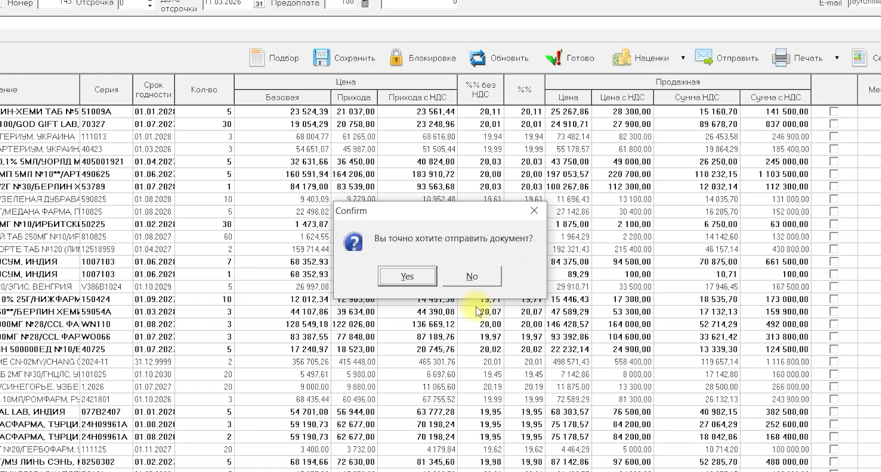
left_click(407, 277)
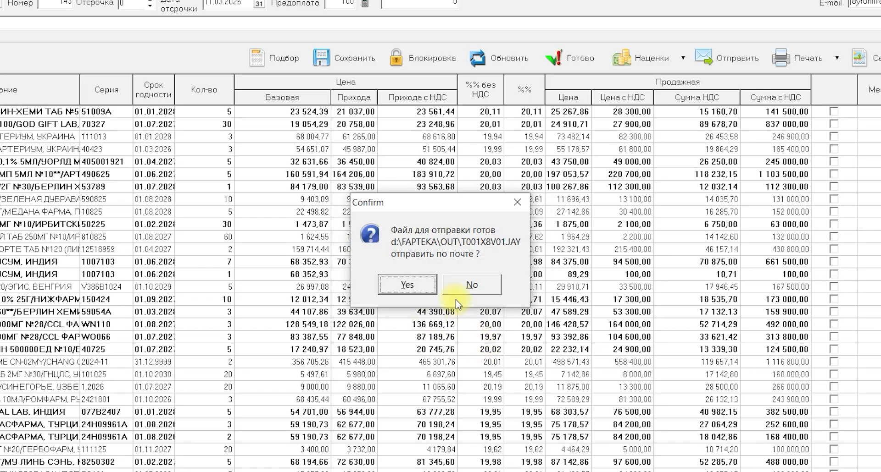
left_click(407, 284)
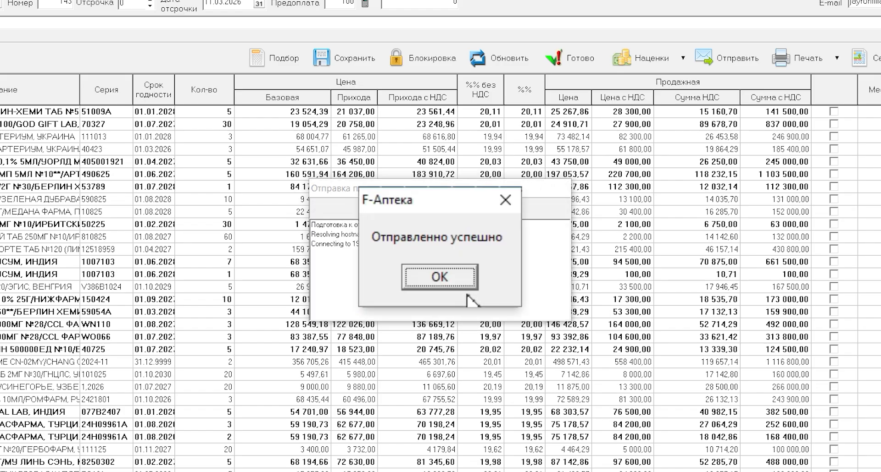
left_click(464, 288)
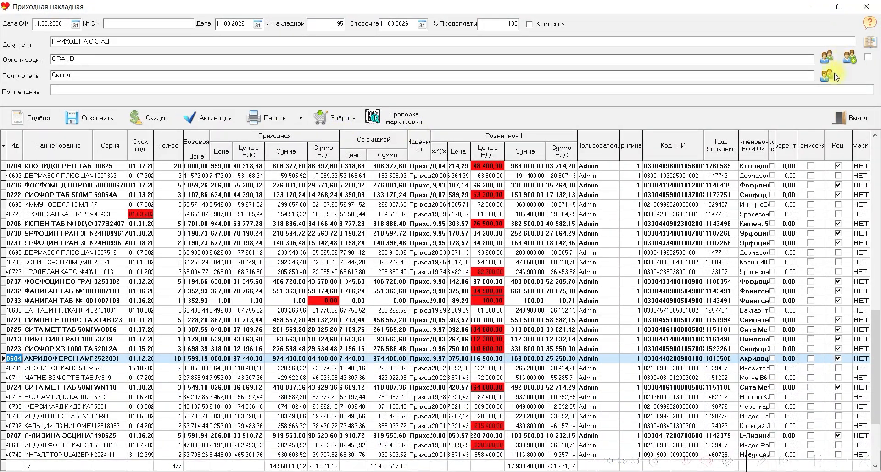
Close the incoming invoice and open F-Снабженец's goods distribution, limited to items in stock at the warehouse.
left_click(866, 7)
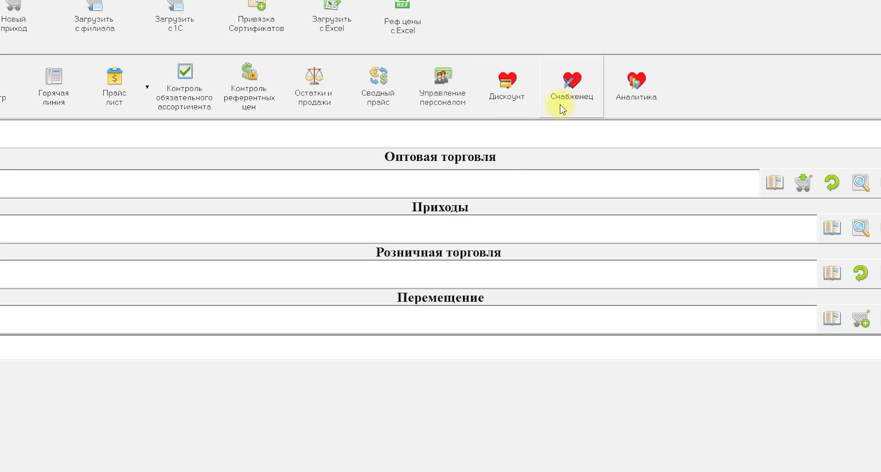
left_click(562, 109)
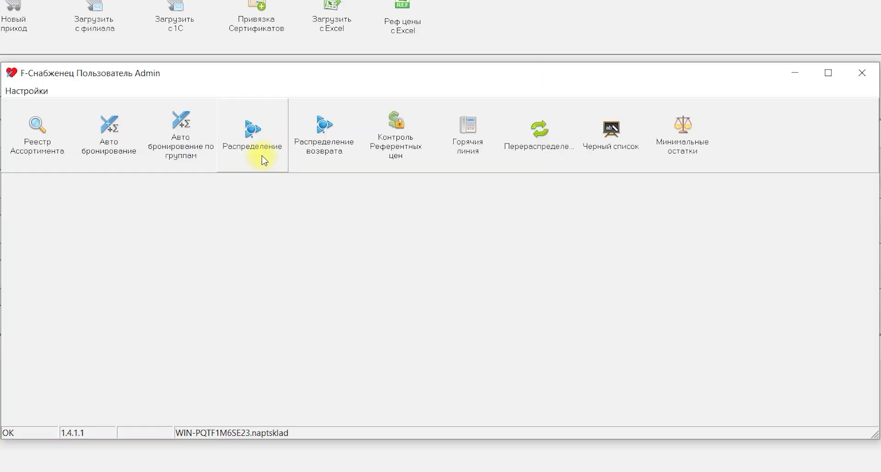
left_click(264, 158)
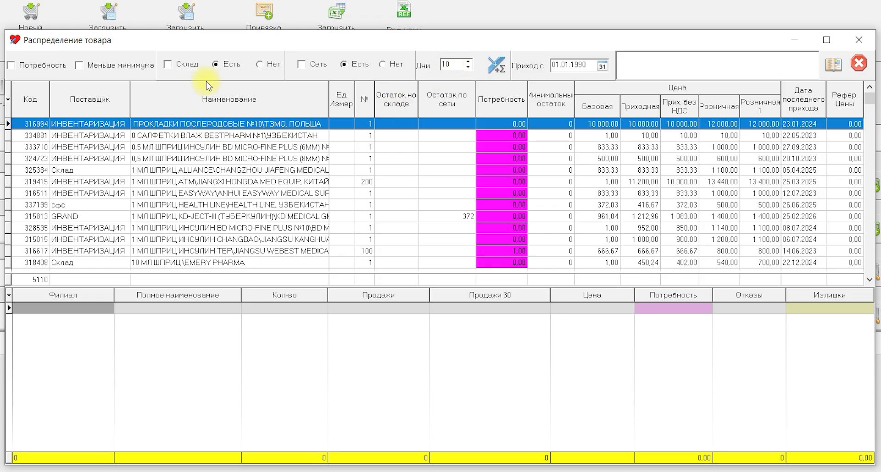
left_click(172, 67)
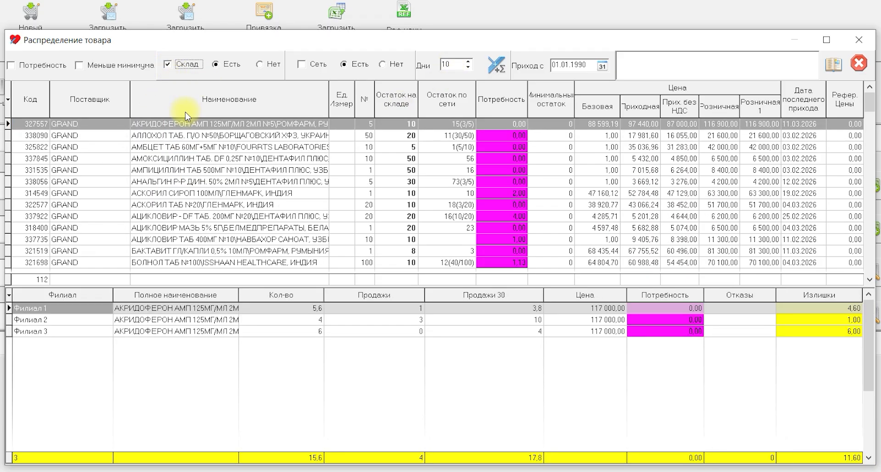
left_click(267, 106)
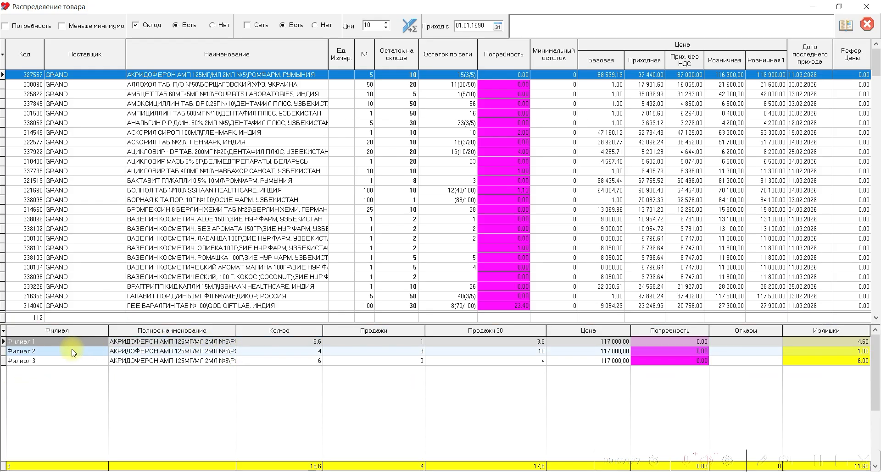
Check Филиал 1's stock and sales of Акридоферон амп 125мг/мл 2мл №5, and allocate 3 units to that branch.
left_click(256, 343)
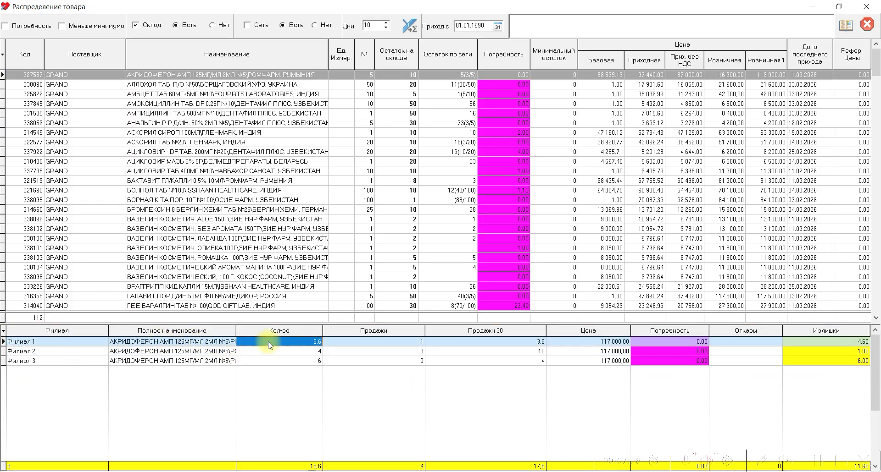
left_click(380, 345)
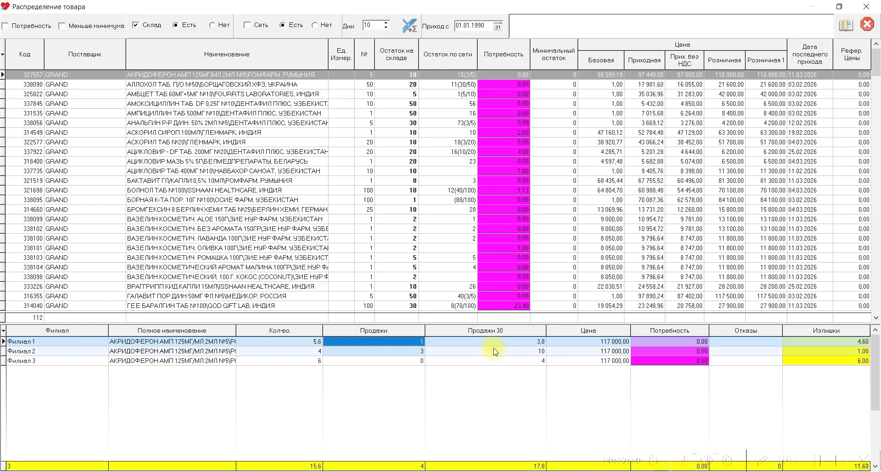
left_click(521, 344)
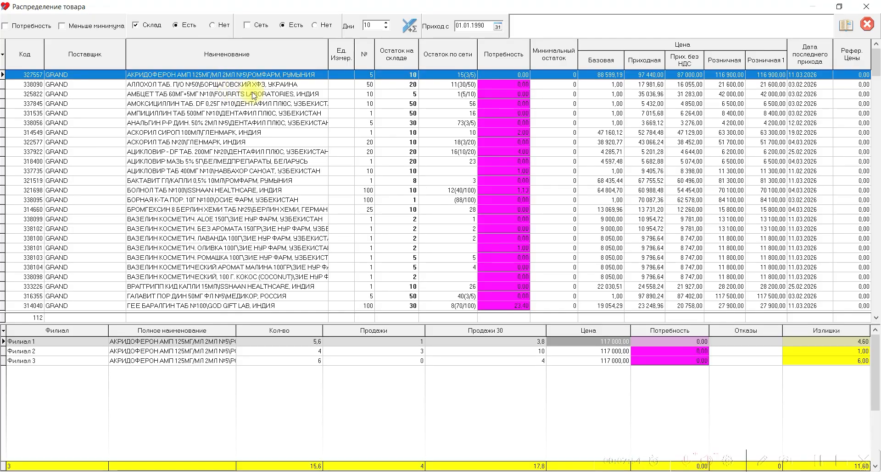
key("Return")
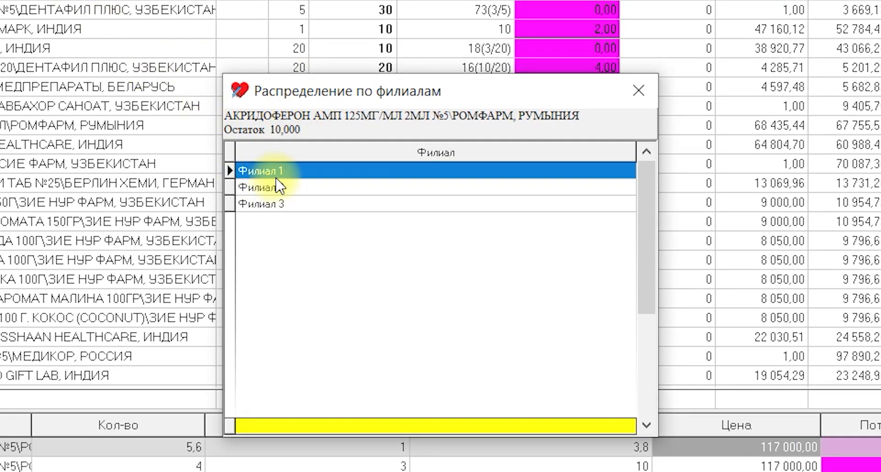
key("Return")
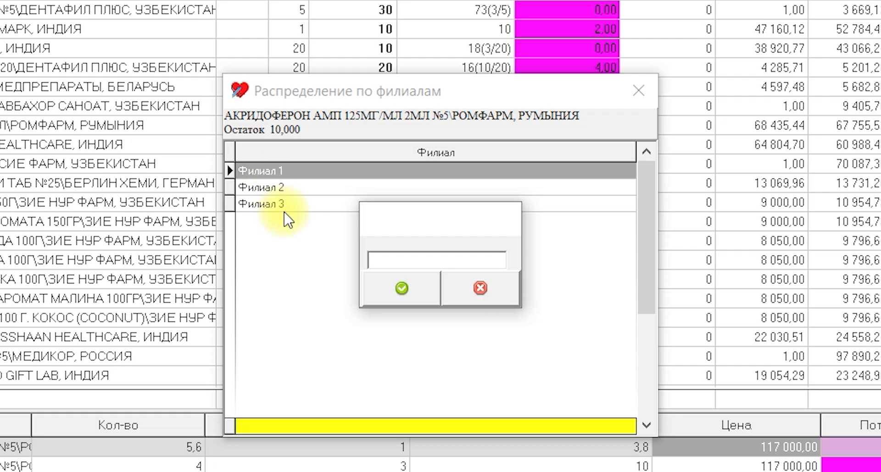
key("Return")
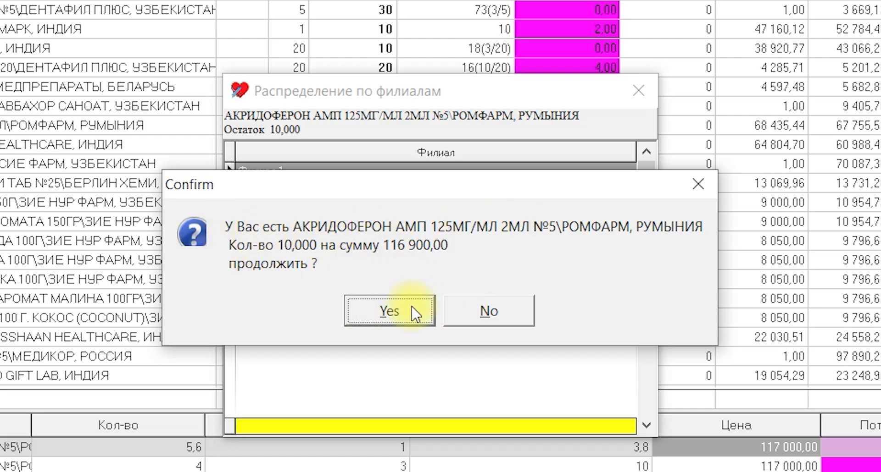
left_click(384, 317)
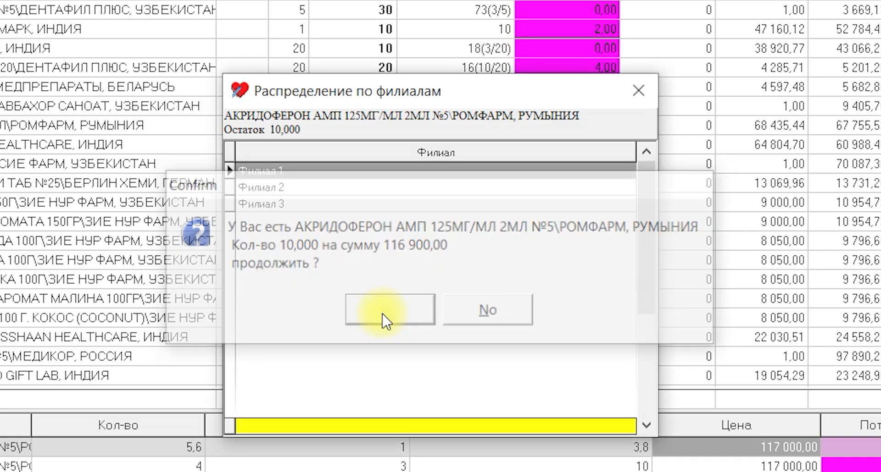
Allocate 4 units of Акридоферон to Филиал 2 and 3 units to Филиал 3.
double_click(305, 197)
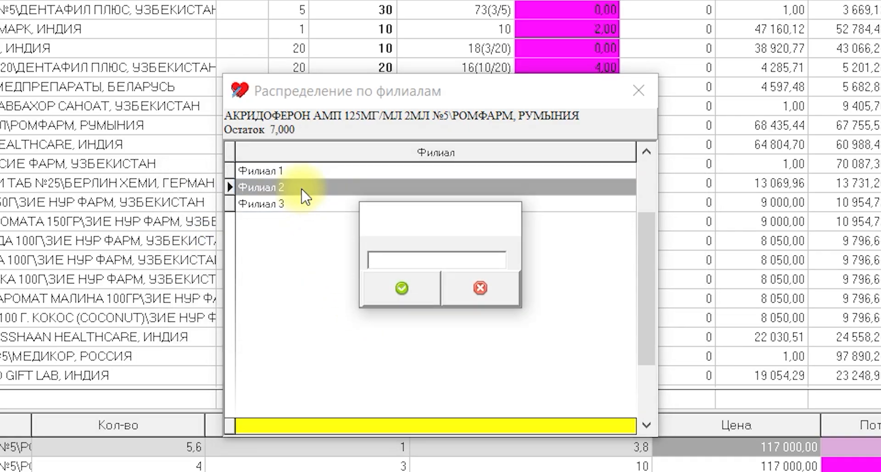
type("4")
key("Return")
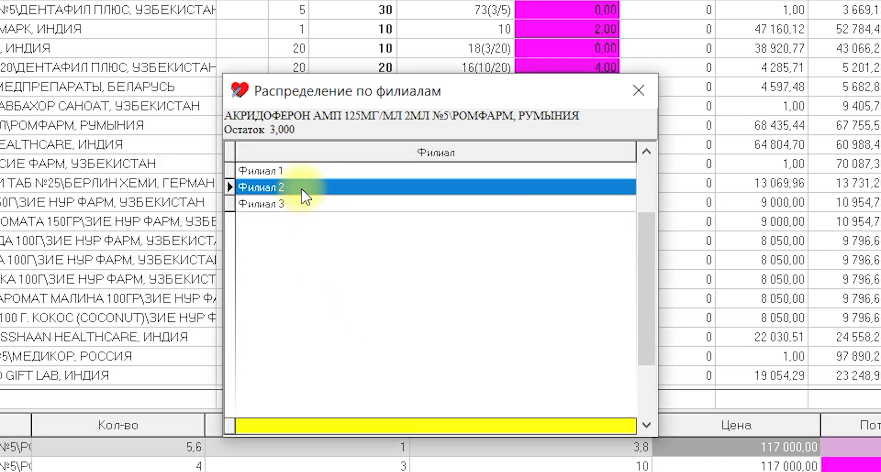
left_click(276, 208)
left_click(277, 207)
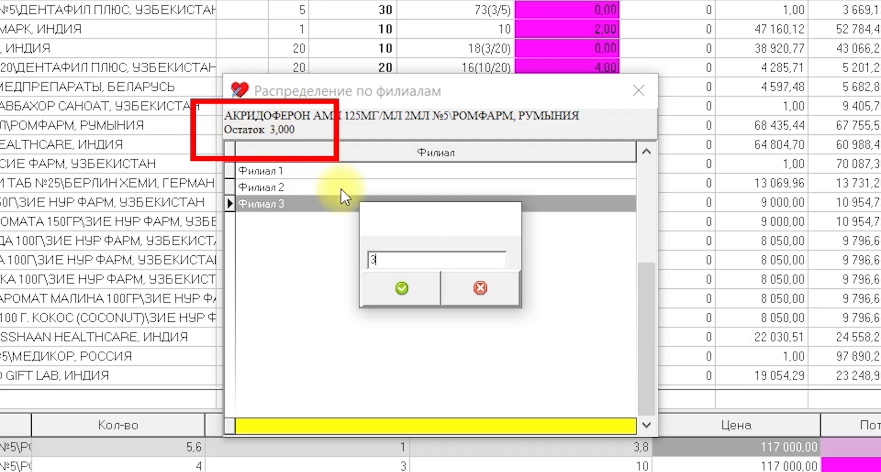
left_click(407, 291)
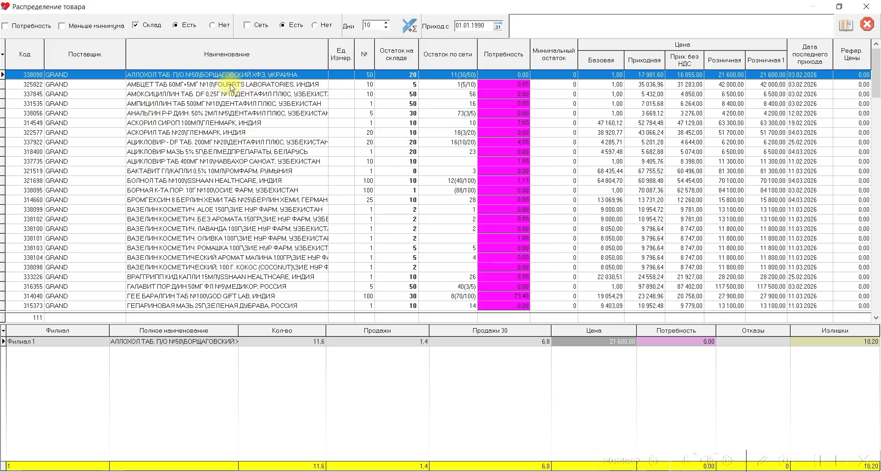
Distribute Аллохол таб. п/о №50 with 10 units to Филиал 2 and 10 units to Филиал 3.
key("Return")
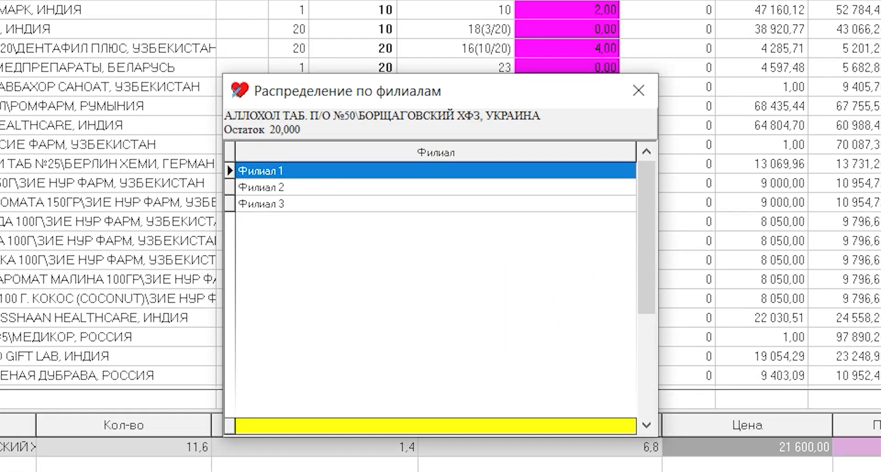
double_click(308, 195)
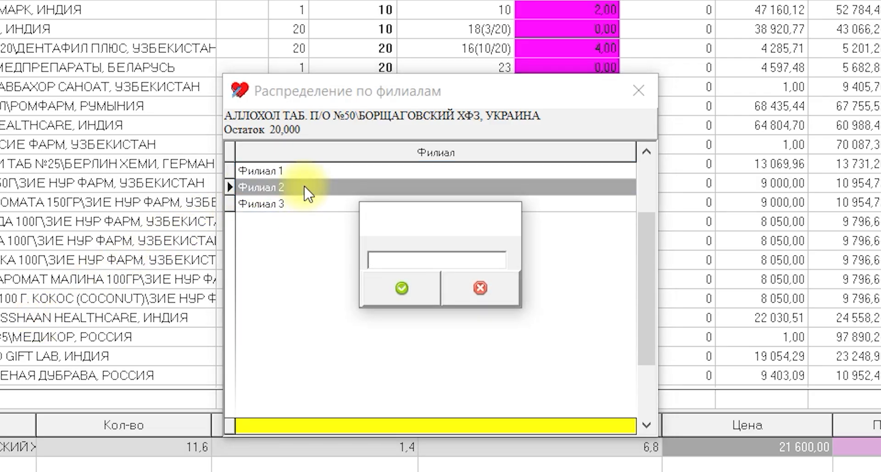
type("10")
key("Return")
double_click(285, 204)
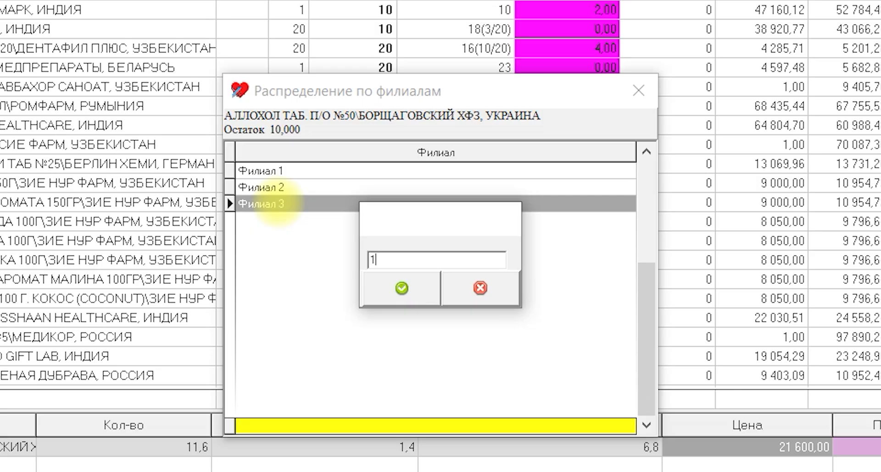
type("10")
key("Return")
left_click(638, 90)
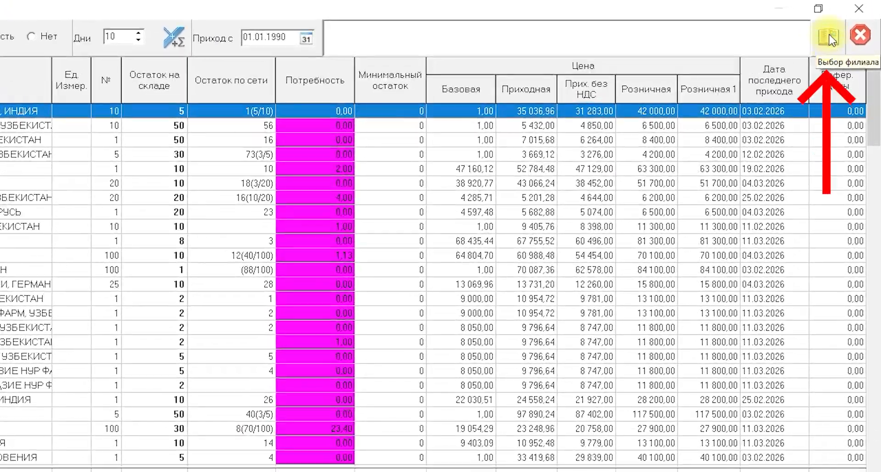
Limit the goods distribution to the items of the GRAND incoming invoice 95 dated 11.03.2026.
left_click(844, 30)
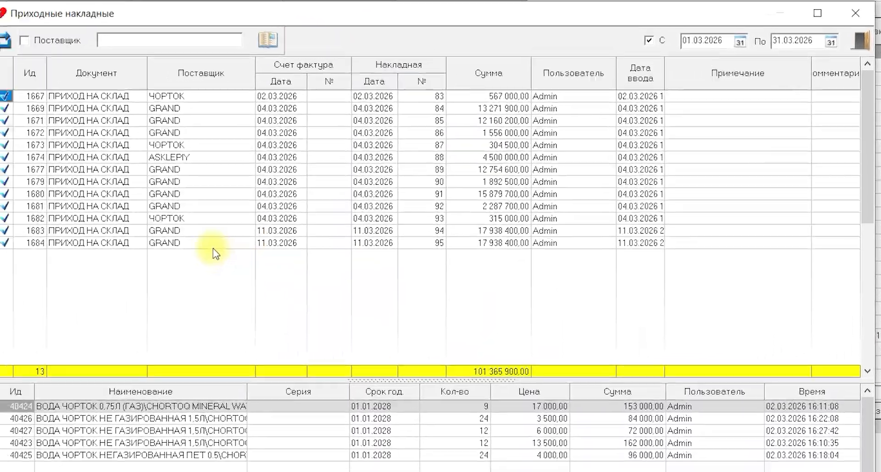
left_click(186, 241)
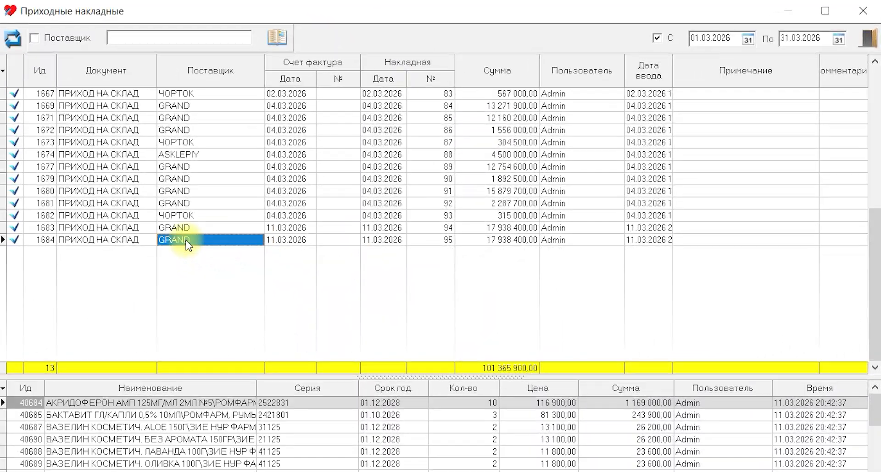
left_click(131, 242)
double_click(132, 242)
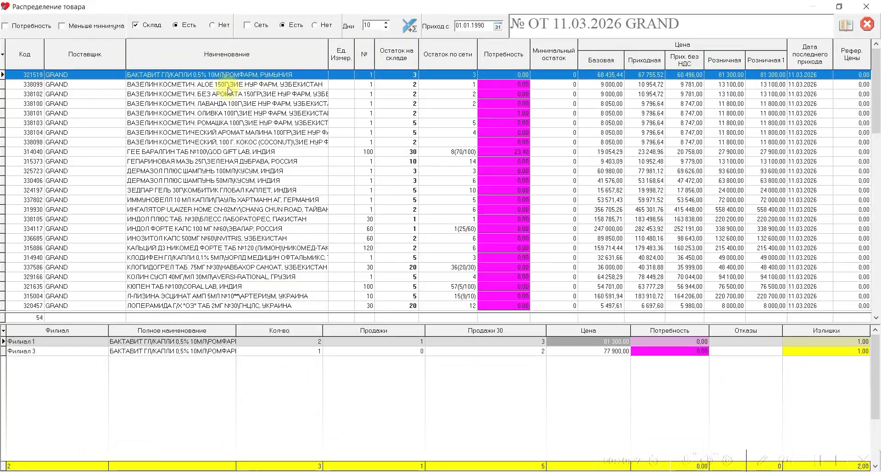
Look through the invoice's items down to Цинковая мазь, examining warehouse stock, need and sales by branch.
key("Down")
key("Down")
key("Down")
key("Down")
key("Down")
key("Down")
key("Down")
key("Down")
key("Down")
scroll(222, 175, "down", 15)
scroll(231, 207, "up", 18)
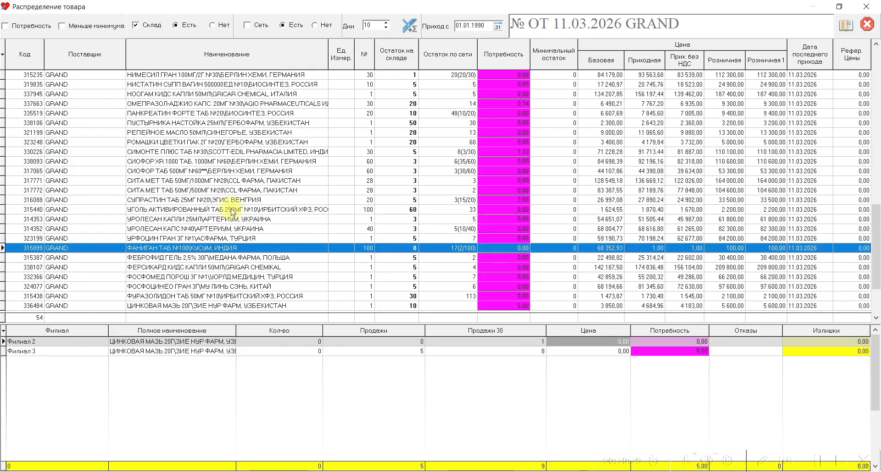
scroll(190, 360, "down", 20)
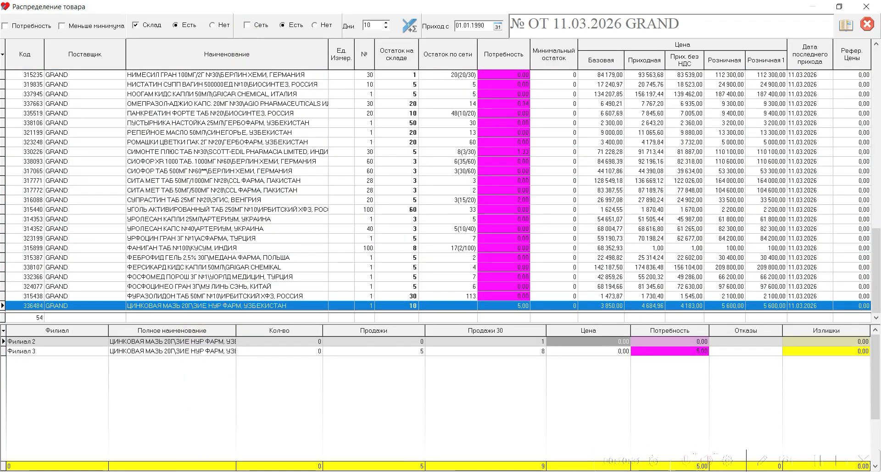
scroll(220, 383, "up", 20)
scroll(224, 113, "down", 20)
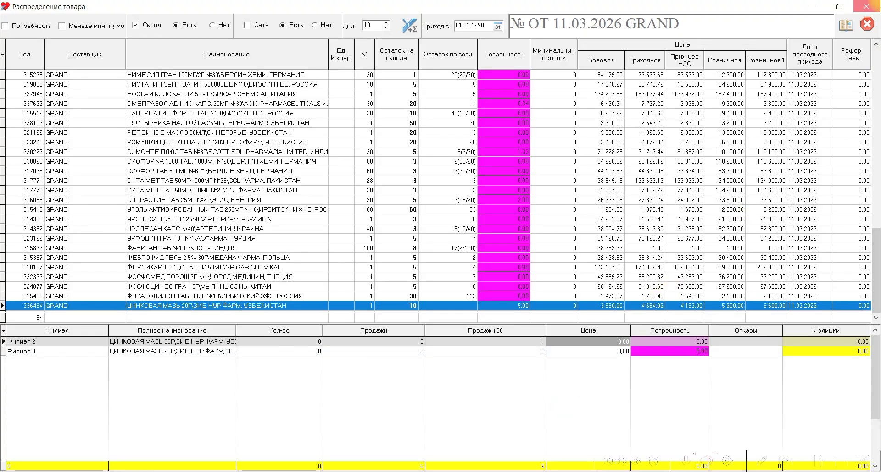
Close the distribution and F-Снабженец, and open the register of outgoing documents in Склад.
left_click(866, 7)
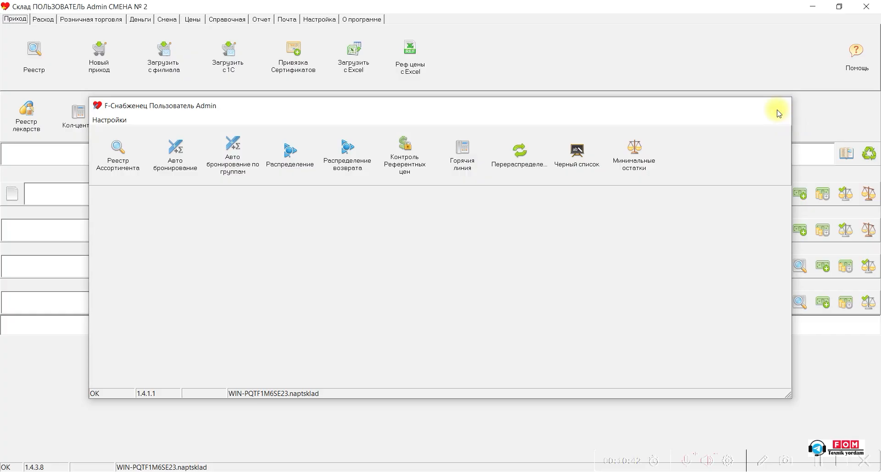
left_click(778, 112)
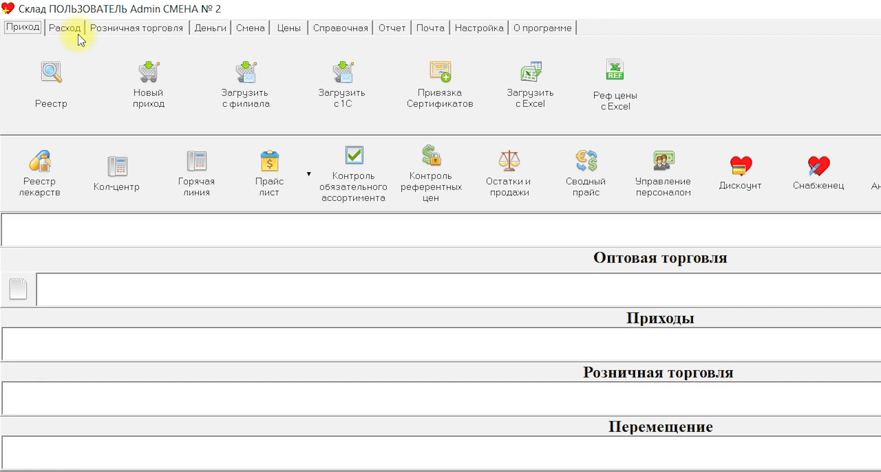
left_click(61, 20)
left_click(69, 31)
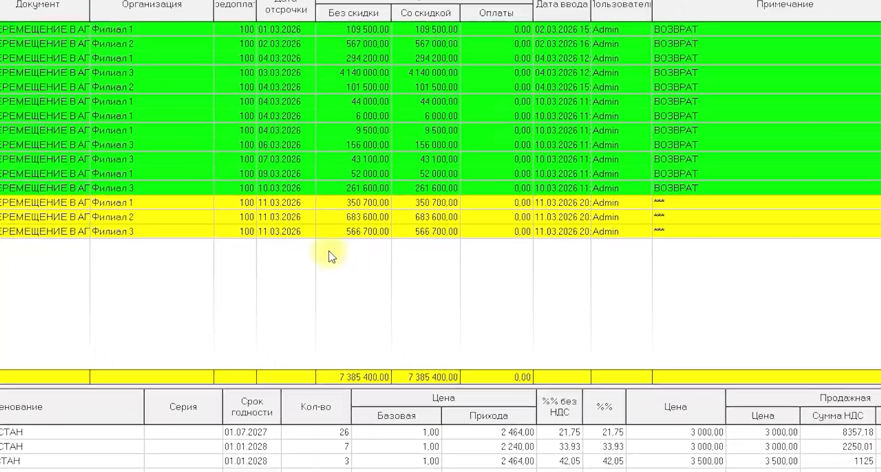
left_click(185, 203)
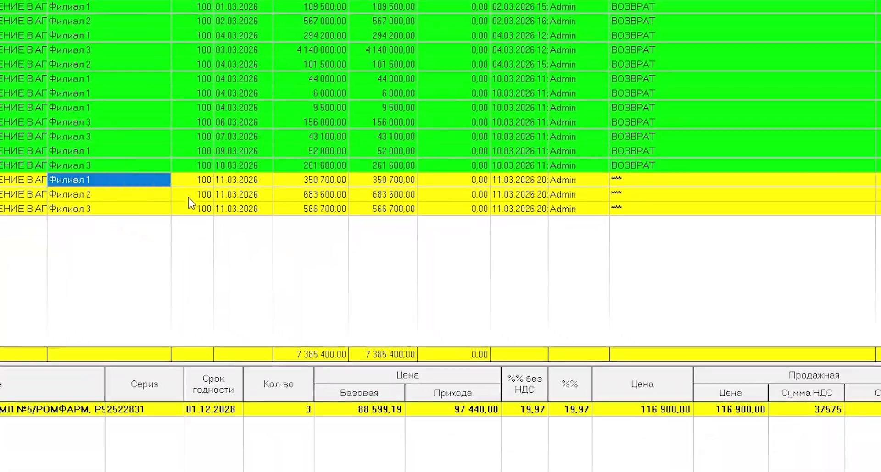
Check the contents of the 11.03.2026 pharmacy transfers for Филиал 1, Филиал 2 and Филиал 3.
left_click(296, 184)
left_click(122, 197)
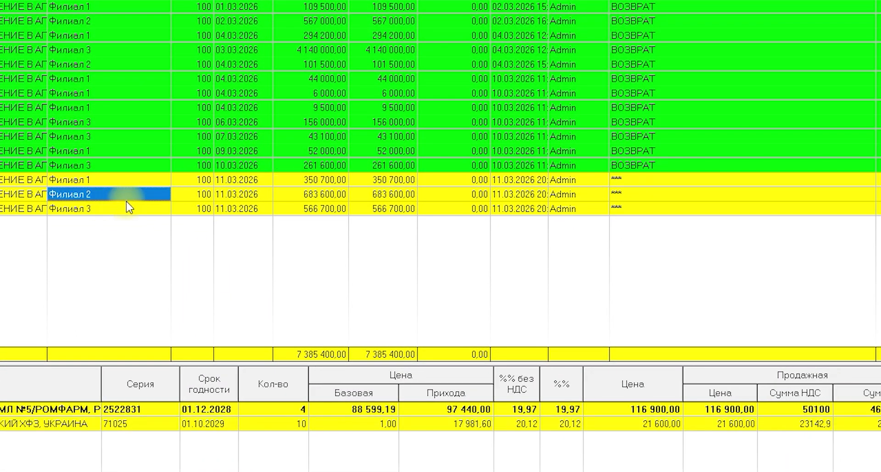
left_click(316, 197)
left_click(96, 212)
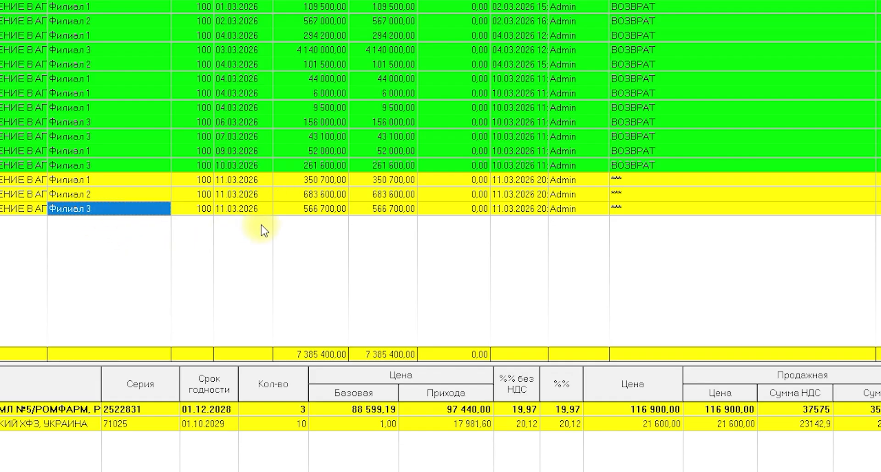
left_click(286, 211)
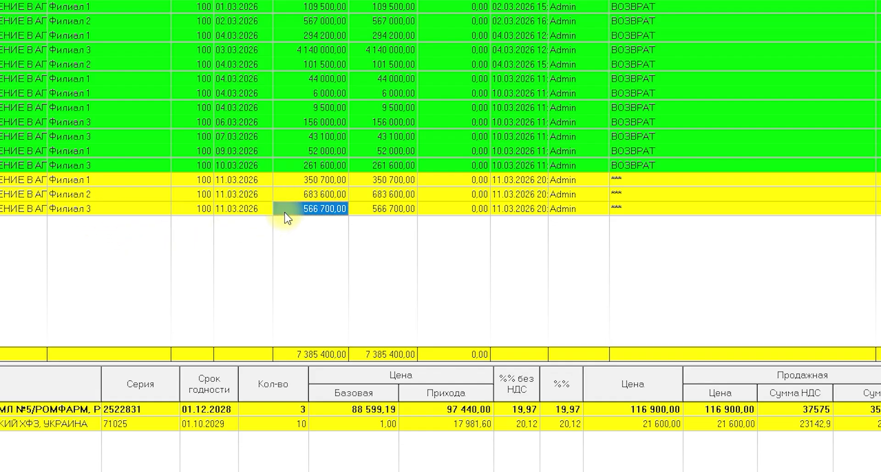
Open the 11.03.2026 transfer document for Филиал 1 and mark it as ready.
left_click(118, 186)
double_click(118, 186)
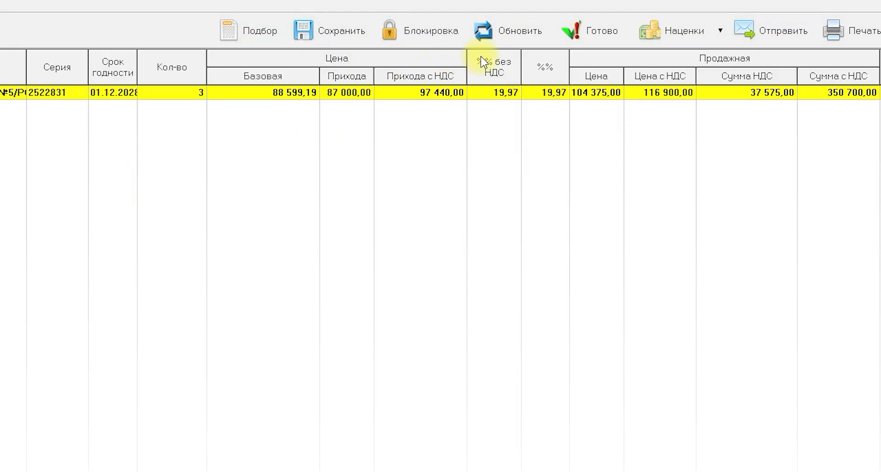
left_click(580, 32)
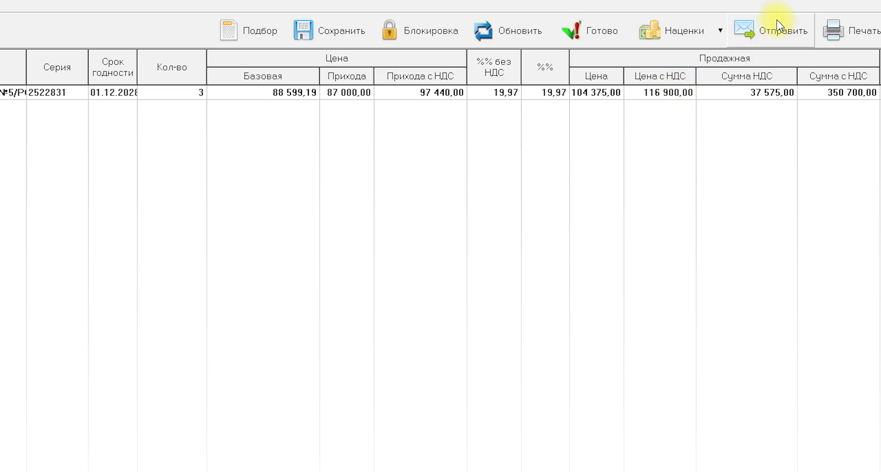
Return the Филиал 1 transfer to editing and view the deletion options for its Акридоферон line.
left_click(255, 111)
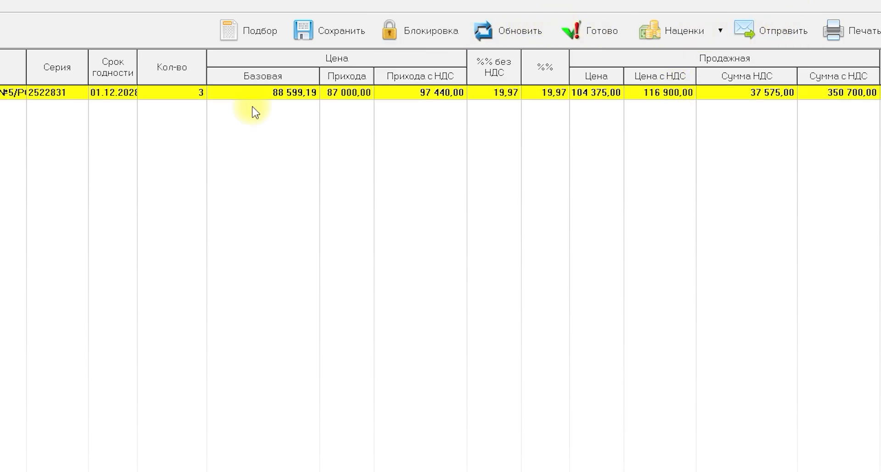
right_click(184, 98)
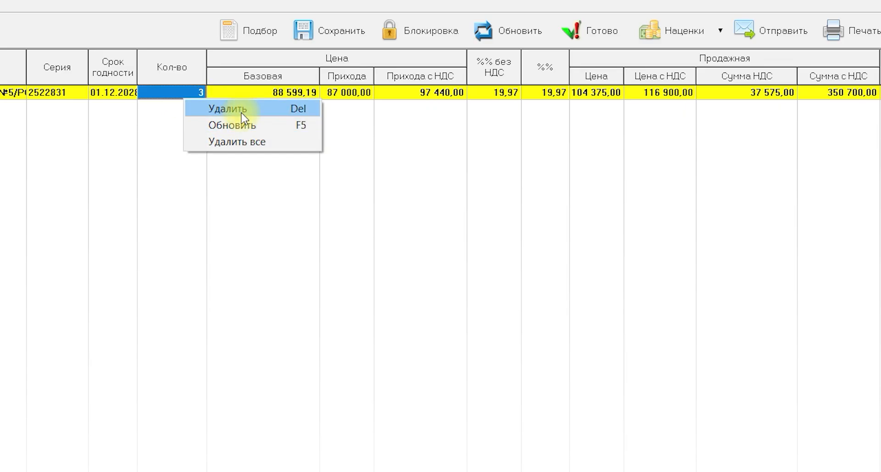
left_click(470, 118)
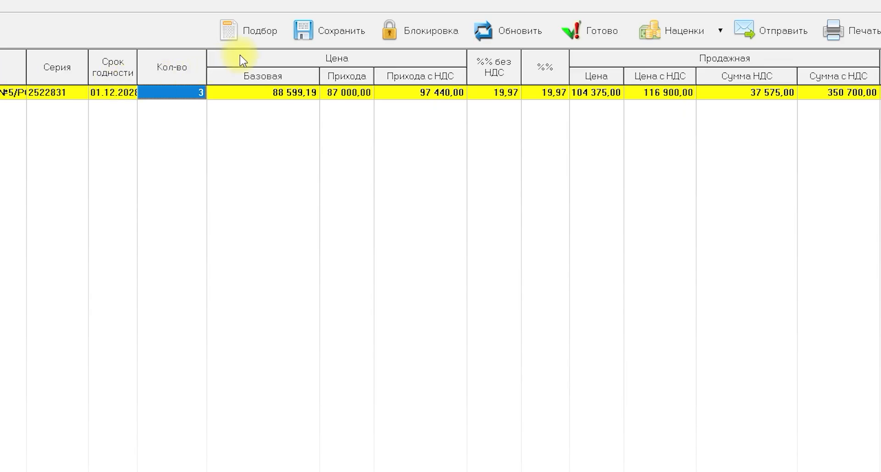
Open the goods selection for the Филиал 1 transfer and compare the warehouse stock list with the document's lines.
left_click(257, 37)
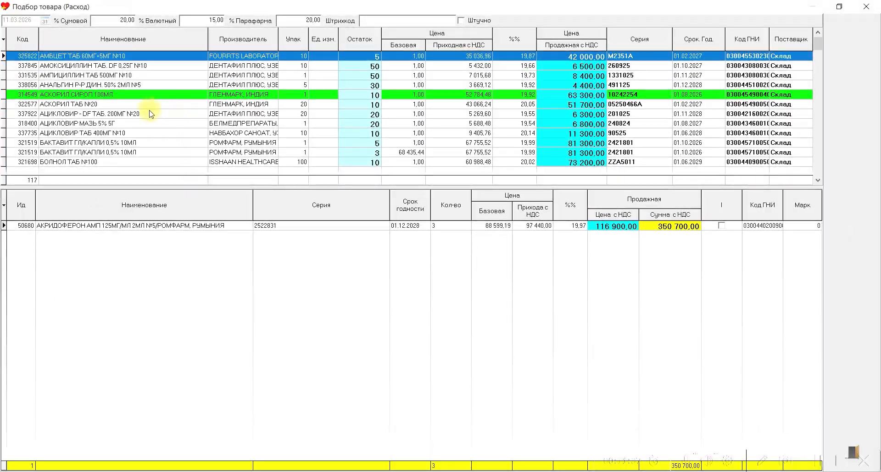
left_click(109, 77)
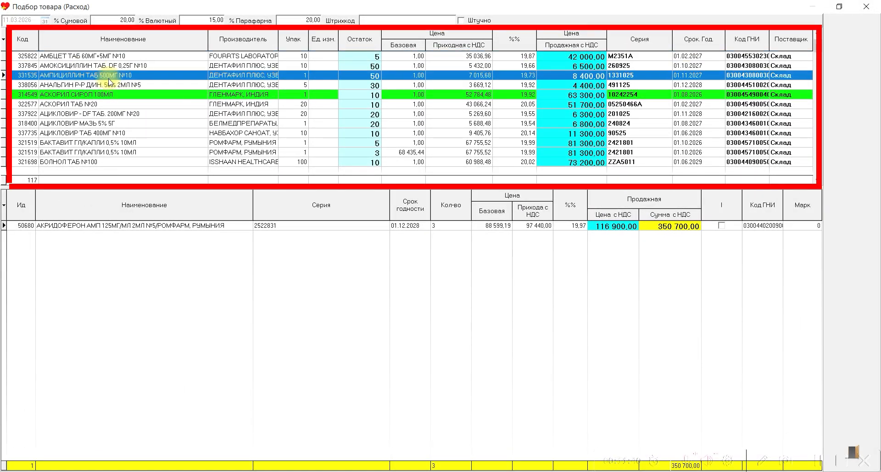
left_click(128, 65)
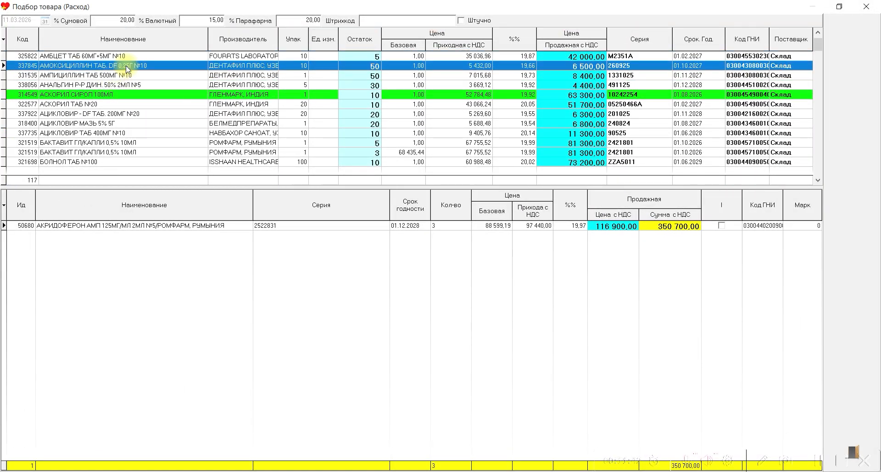
left_click(166, 228)
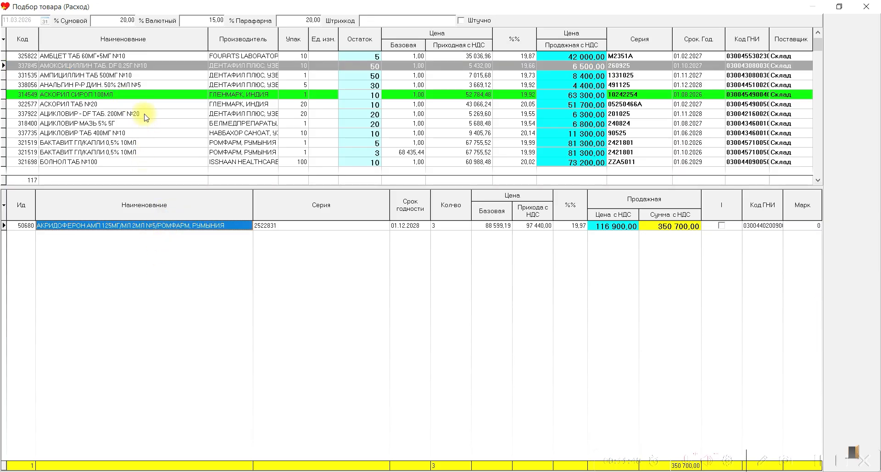
Add 10 units of Анальгин р-р д/ин. 50% 2мл №5 to the Филиал 1 transfer and close the goods selection.
left_click(106, 85)
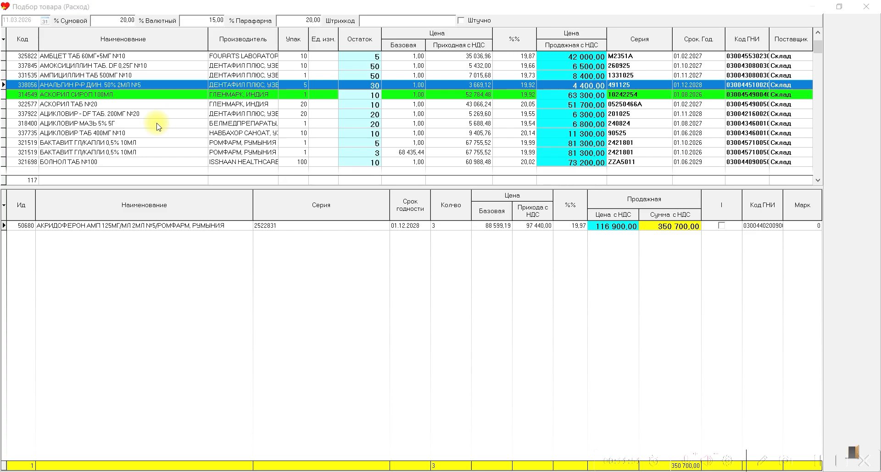
key("Return")
type("10")
key("Return")
key("Return")
key("Return")
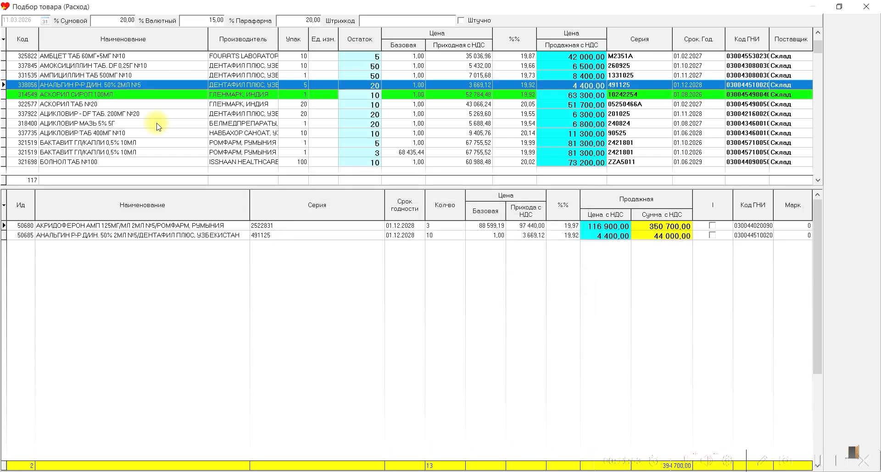
left_click(866, 6)
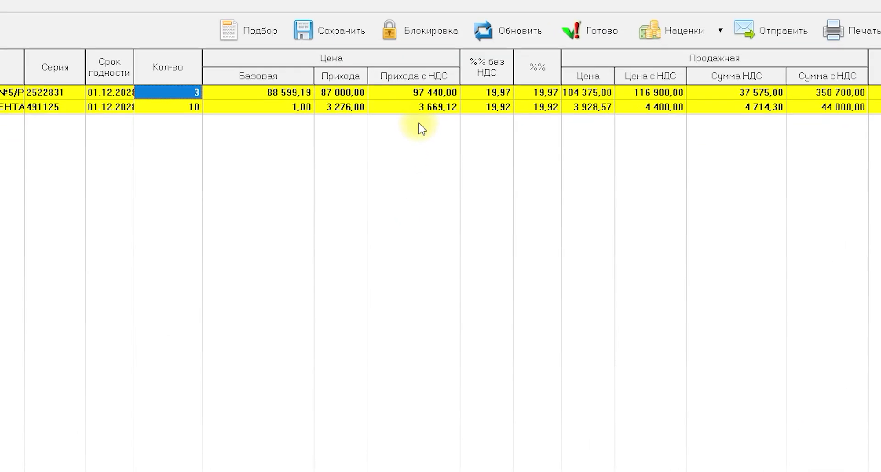
Mark the transfer documents for Филиал 1 and Филиал 3 as ready.
left_click(588, 31)
left_click(579, 37)
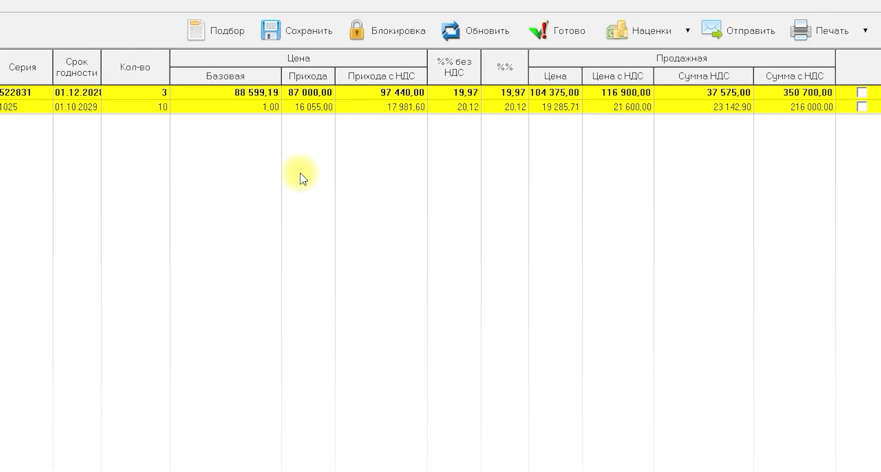
left_click(386, 32)
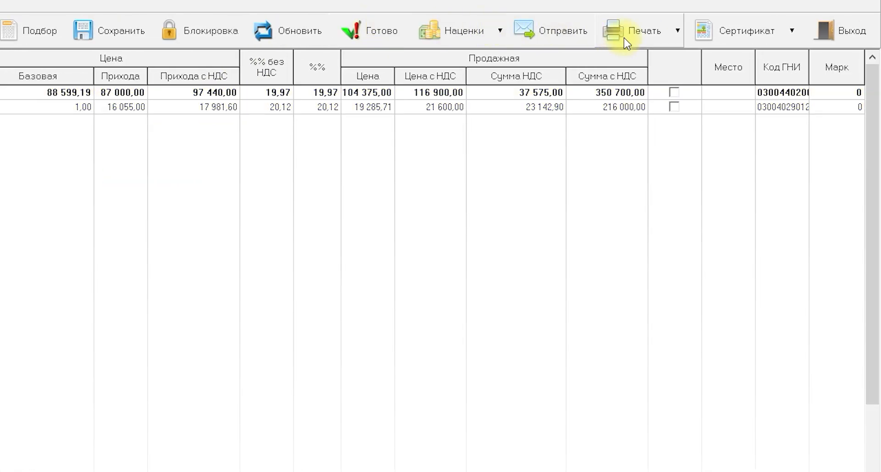
Preview the Накладная print form of the Филиал 3 transfer, and view its print settings without printing.
left_click(669, 33)
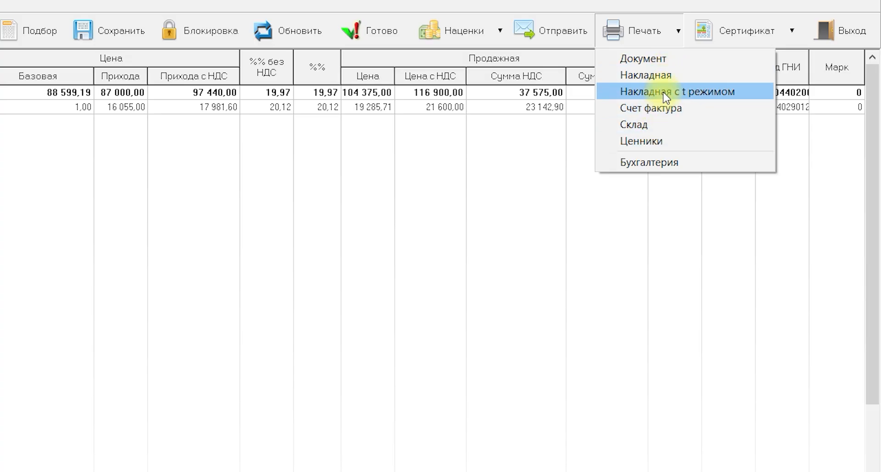
left_click(652, 75)
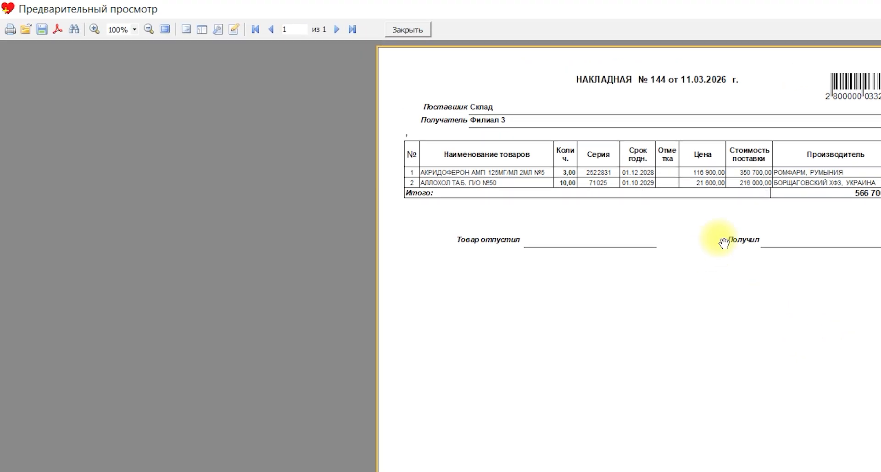
left_click(9, 30)
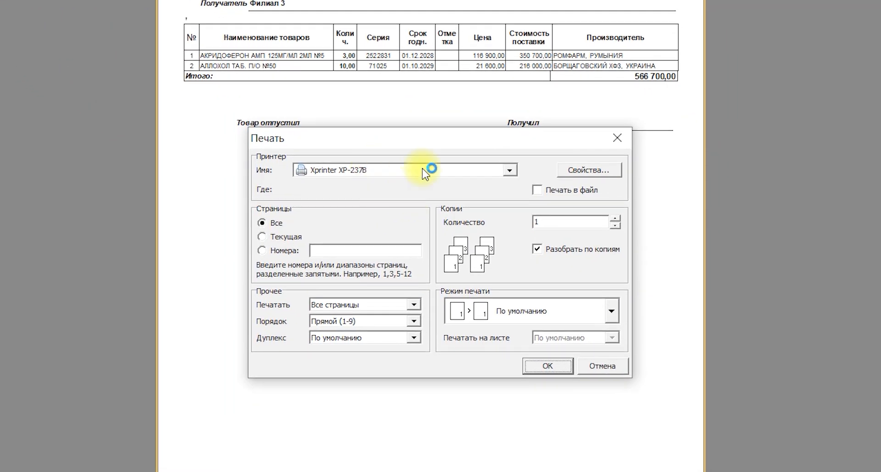
left_click(621, 147)
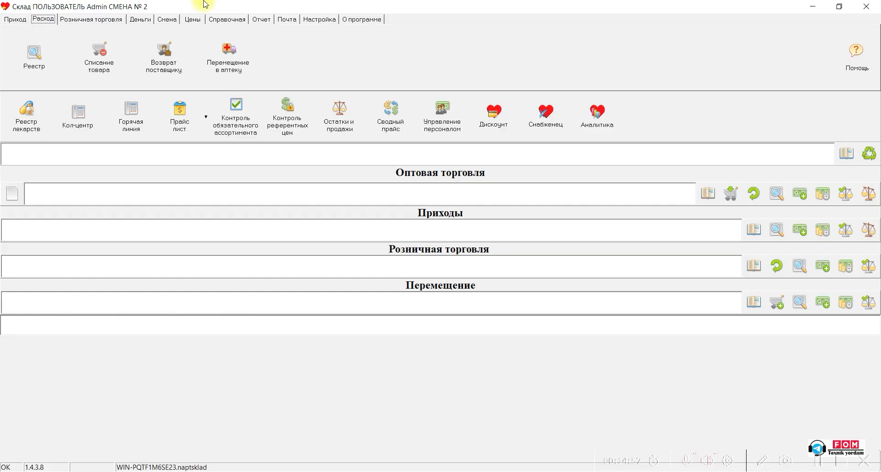
Create a new Перемещение в аптеку document with Филиал 1 as the recipient.
left_click(14, 19)
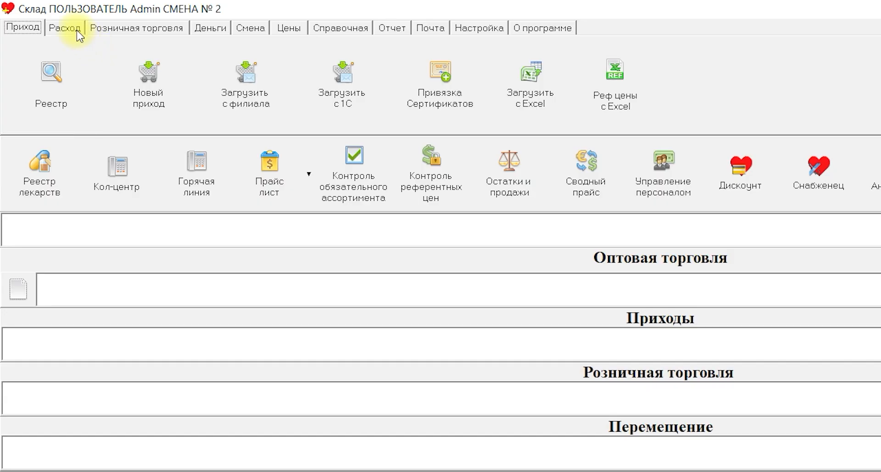
left_click(77, 30)
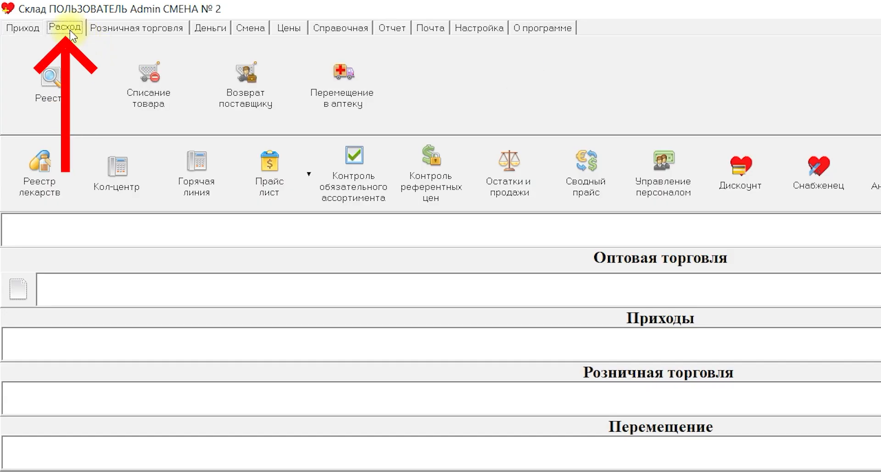
left_click(341, 110)
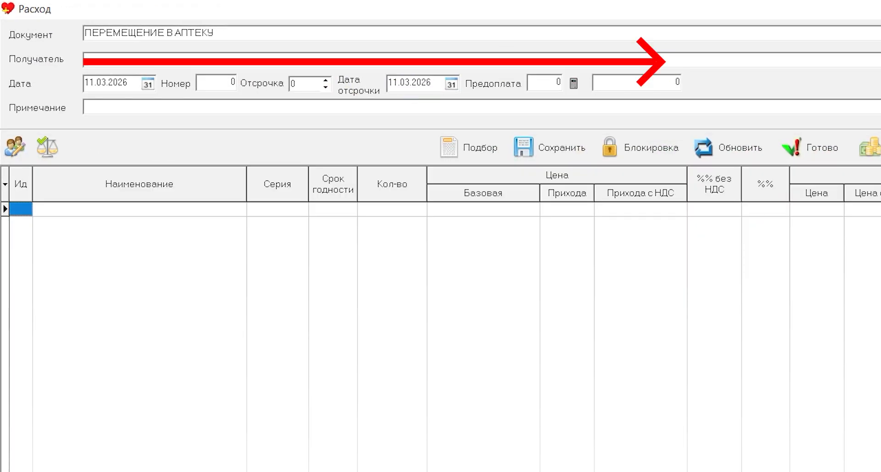
left_click(858, 64)
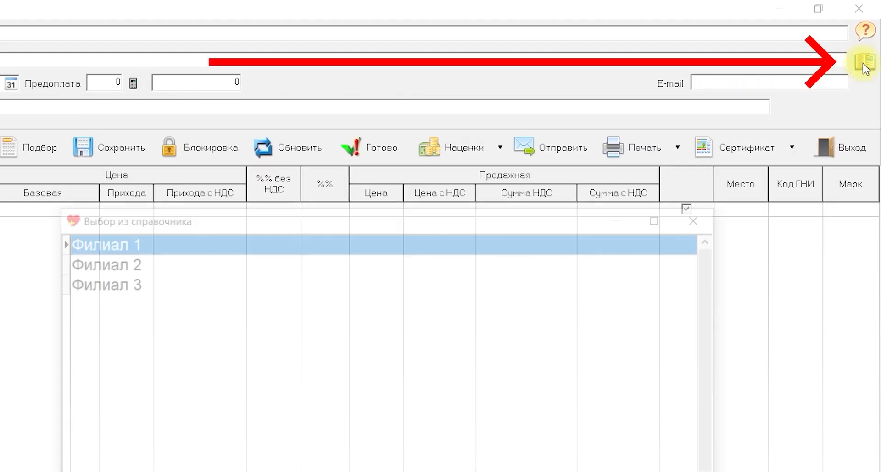
double_click(267, 247)
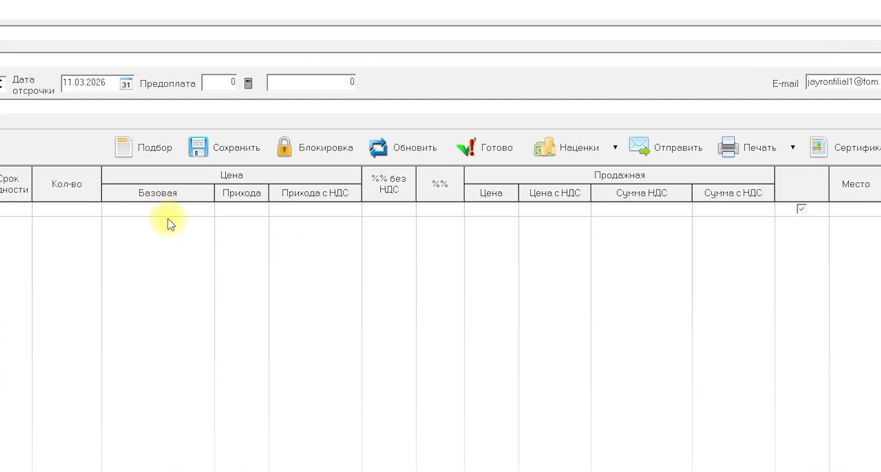
Open the goods selection and add 5 units of Аллохол таб. п/о №50 at a sale price of 21000.
left_click(122, 149)
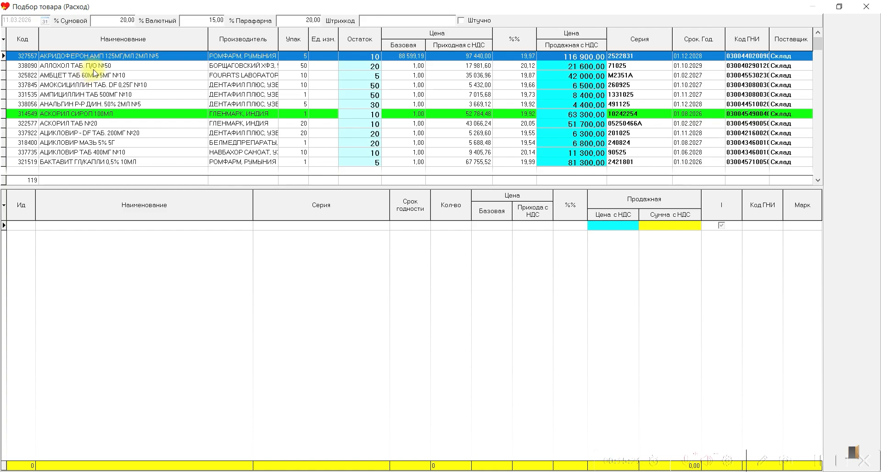
left_click(111, 69)
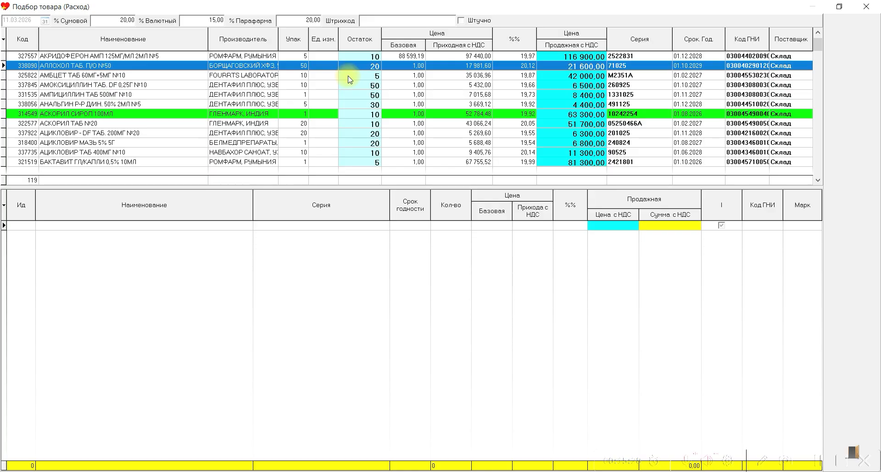
key("Return")
type("5")
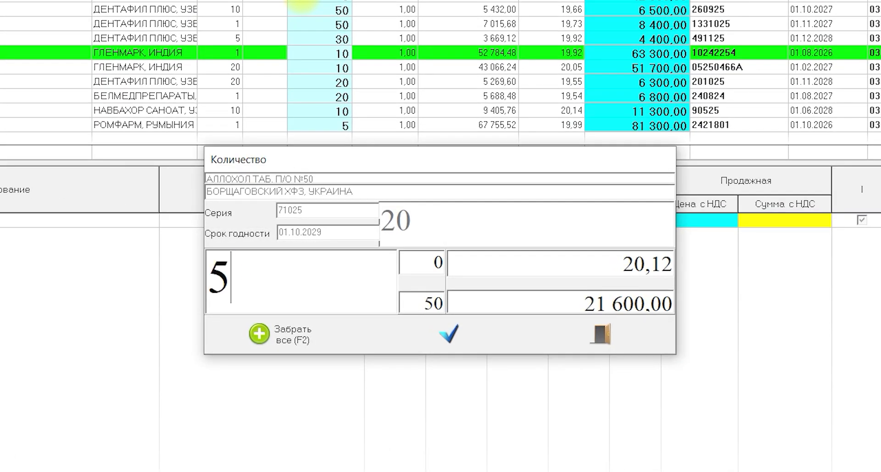
key("Return")
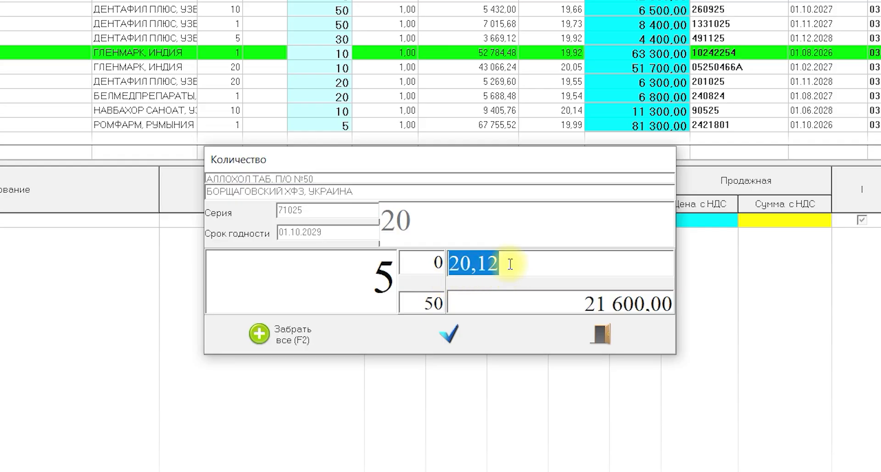
left_click(539, 303)
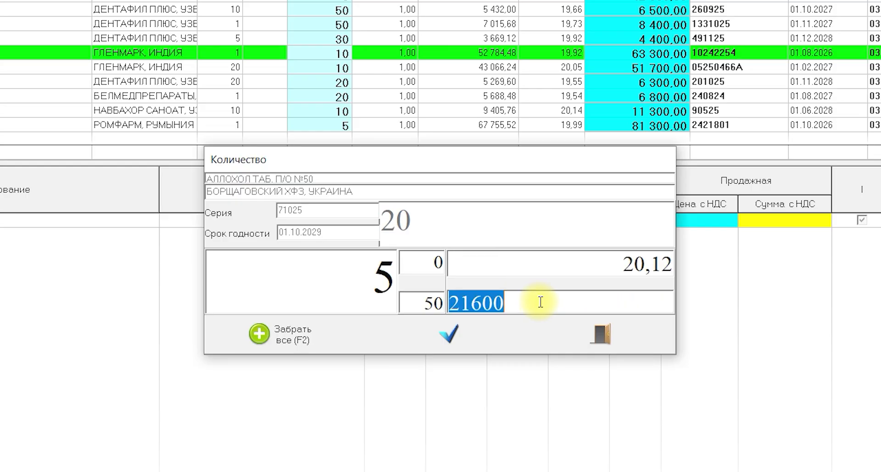
type("21000")
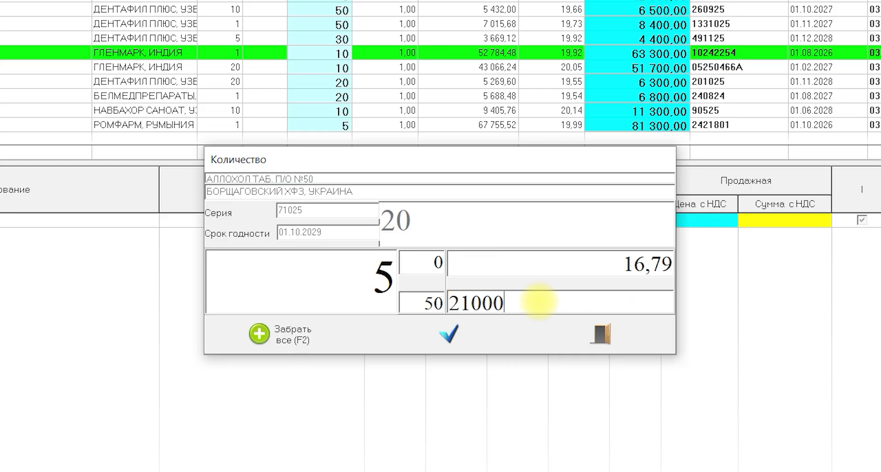
left_click(459, 345)
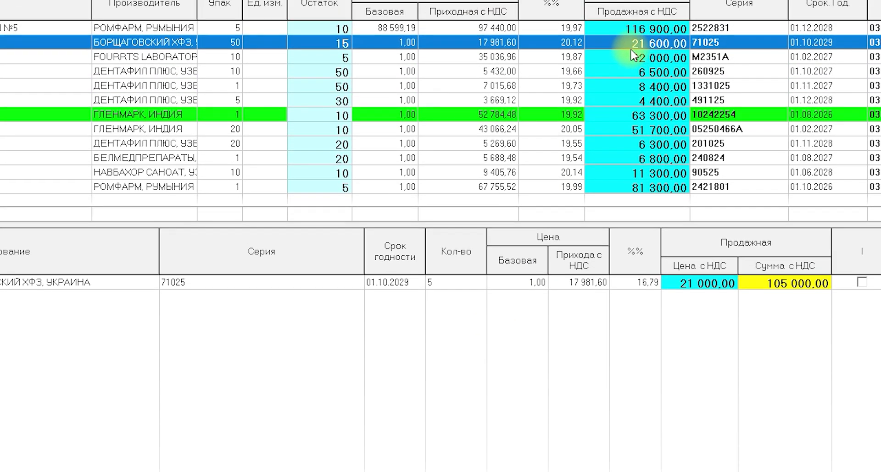
left_click(704, 289)
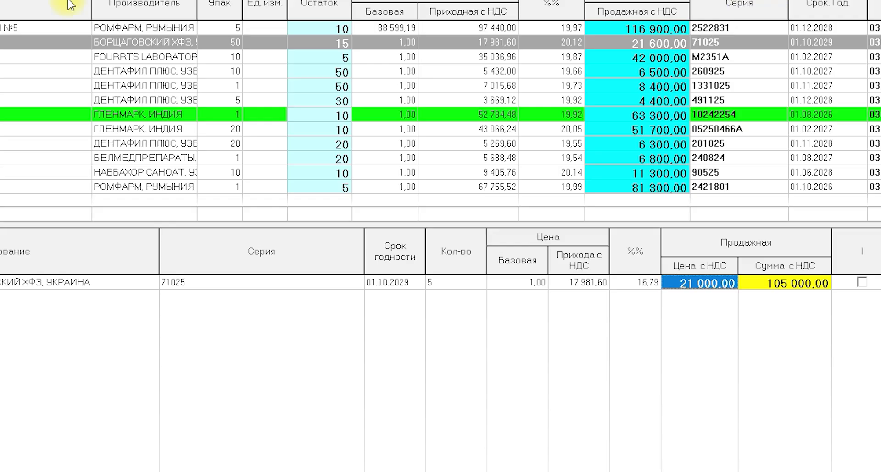
Add 3 units of Аскорил таб №20 to the transfer, entering a 10% markup and rounding the sale price to 47300.
left_click(46, 129)
key("Return")
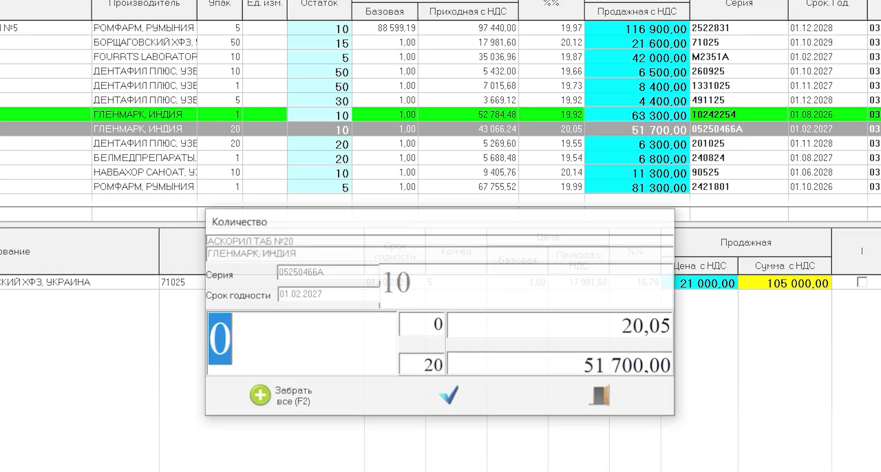
type("3")
key("Return")
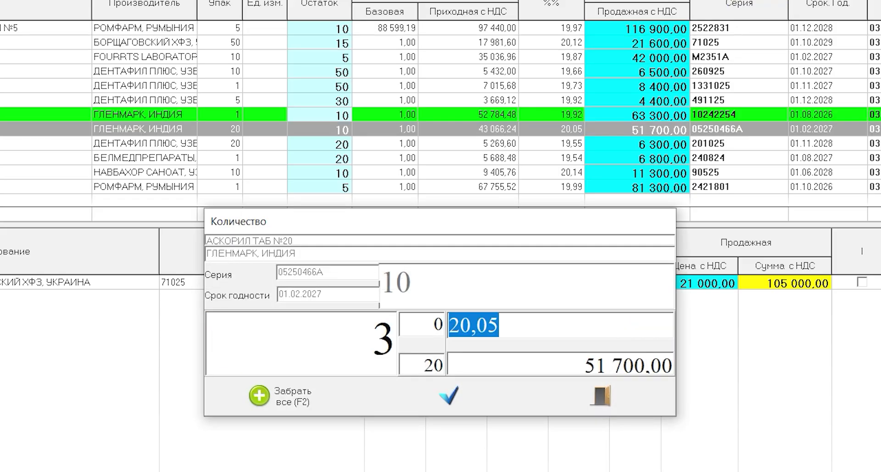
key("Return")
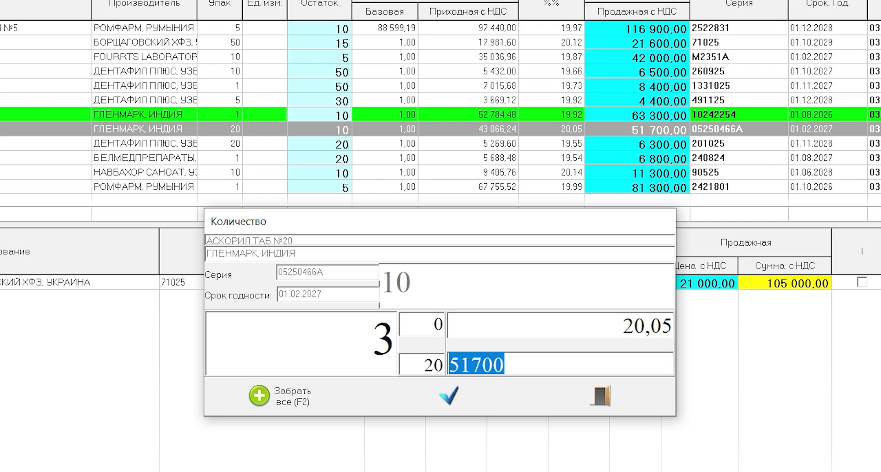
left_click(556, 324)
double_click(556, 326)
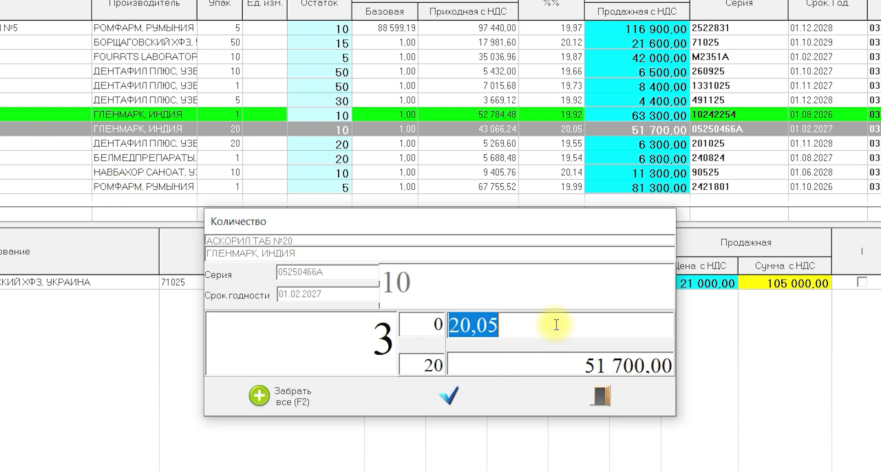
type("10")
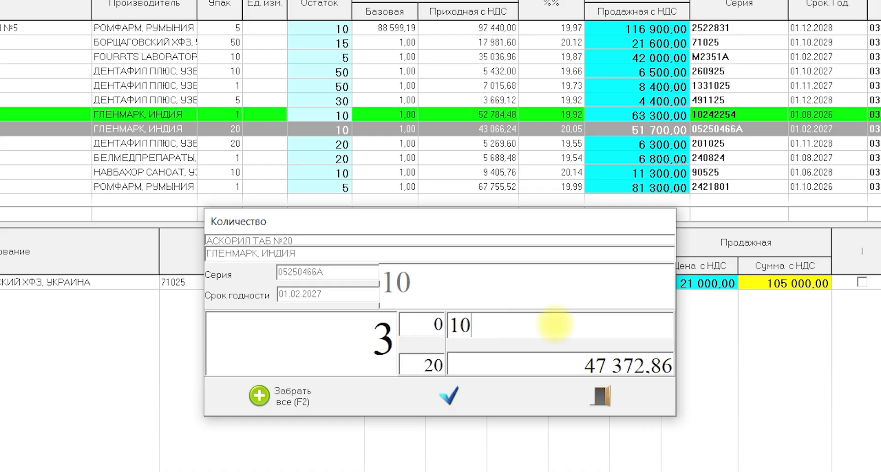
key("Return")
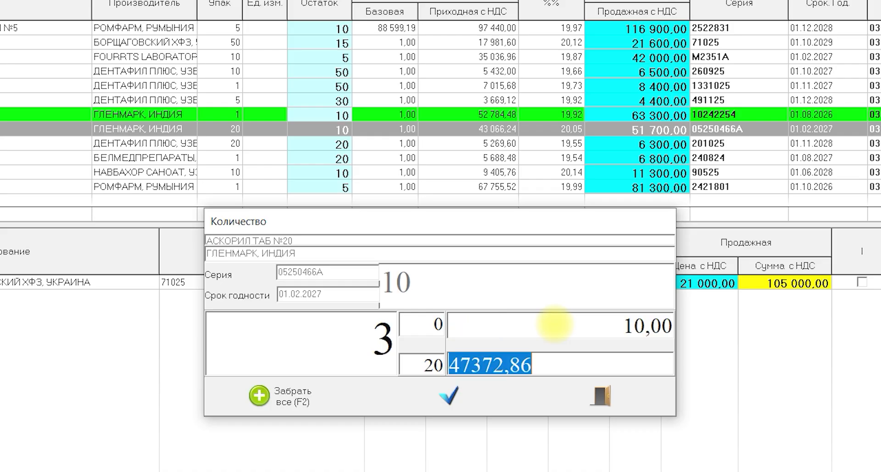
type("47300")
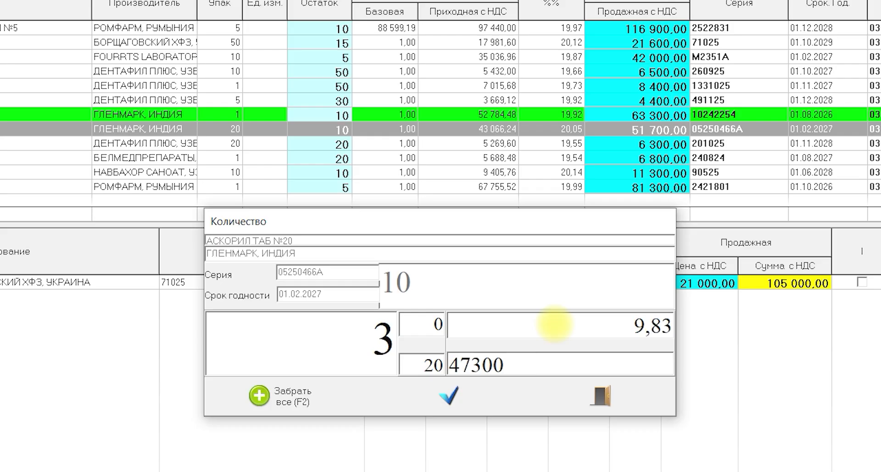
key("Return")
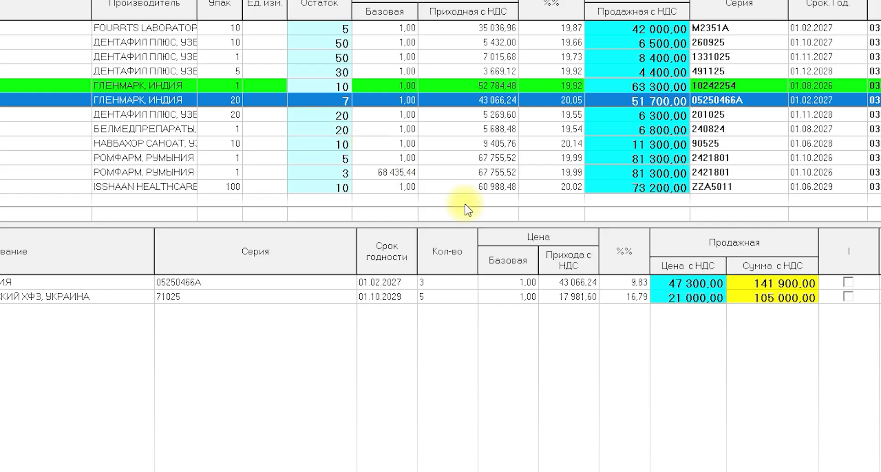
left_click(555, 298)
Set a 10% markup from the purchase price on all lines of the transfer and check the markup and sale price columns.
left_click(572, 96)
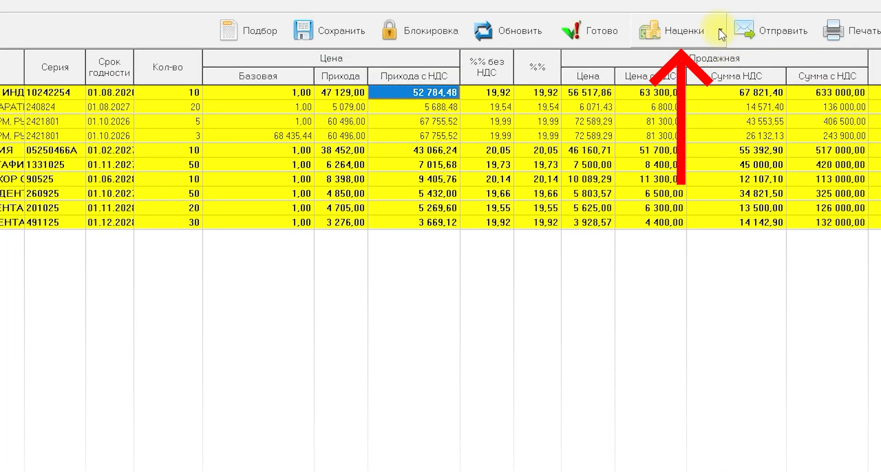
left_click(722, 33)
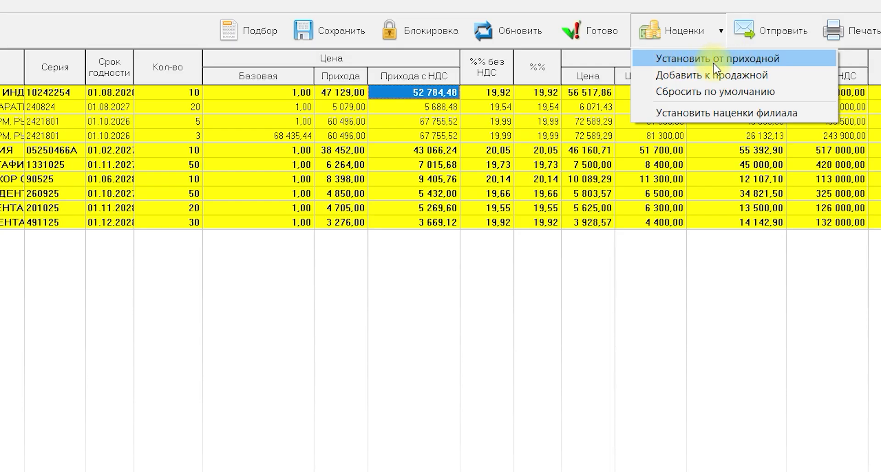
left_click(736, 64)
type("1")
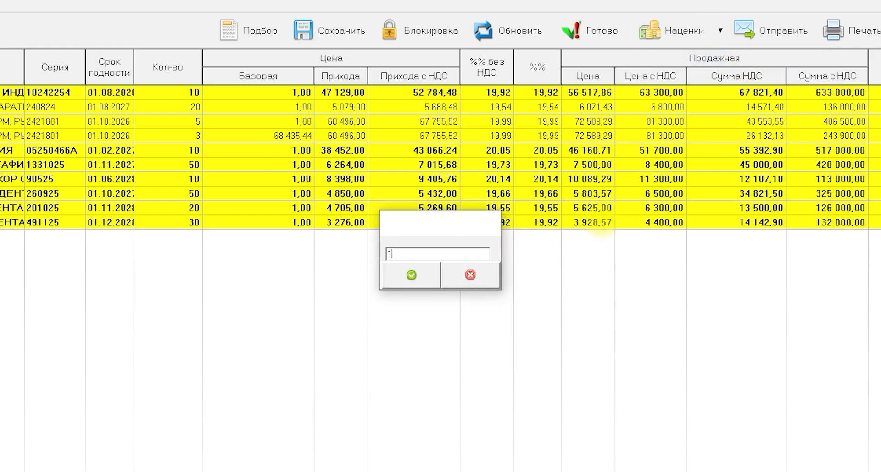
type("0")
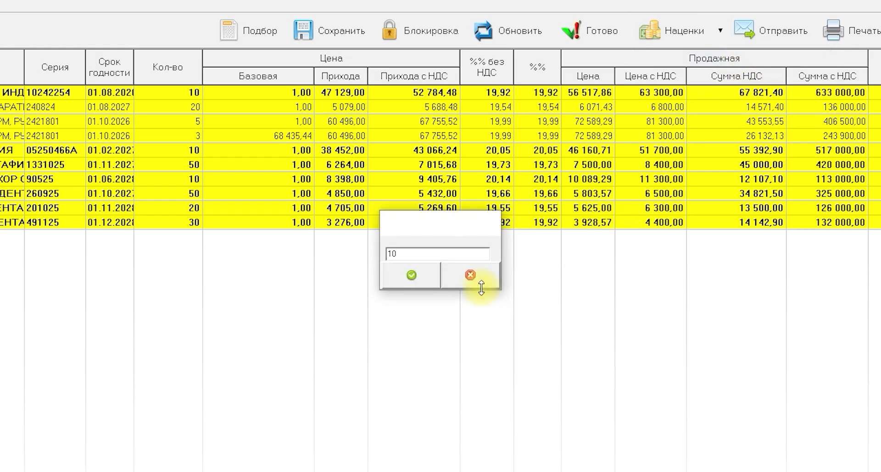
left_click(408, 278)
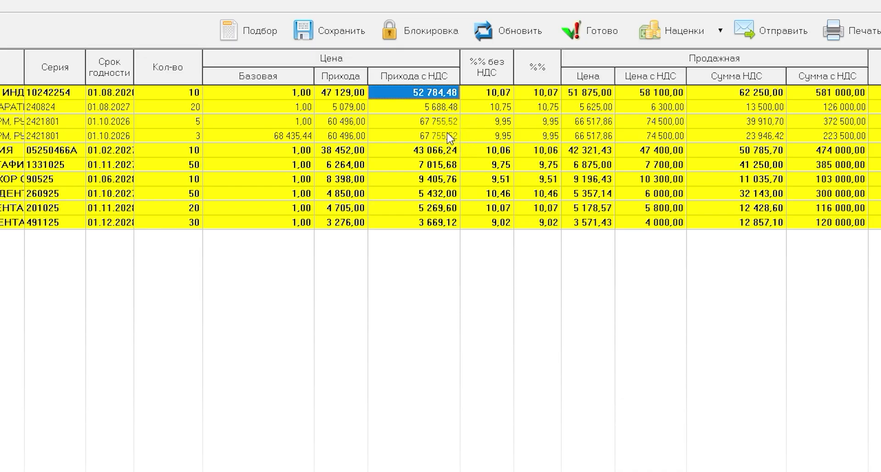
left_click(436, 109)
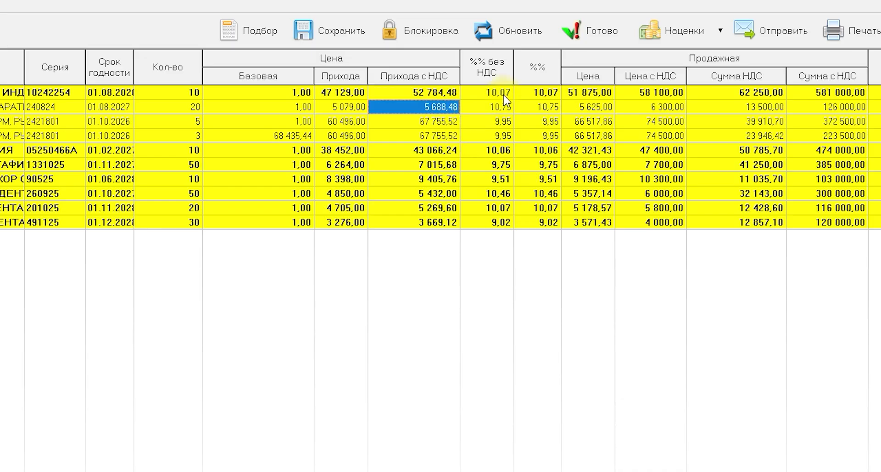
left_click_drag(503, 94, 555, 222)
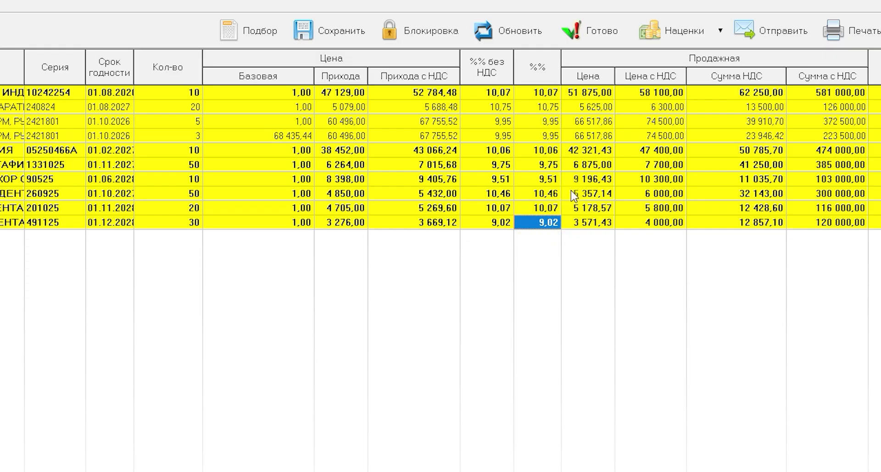
left_click(647, 109)
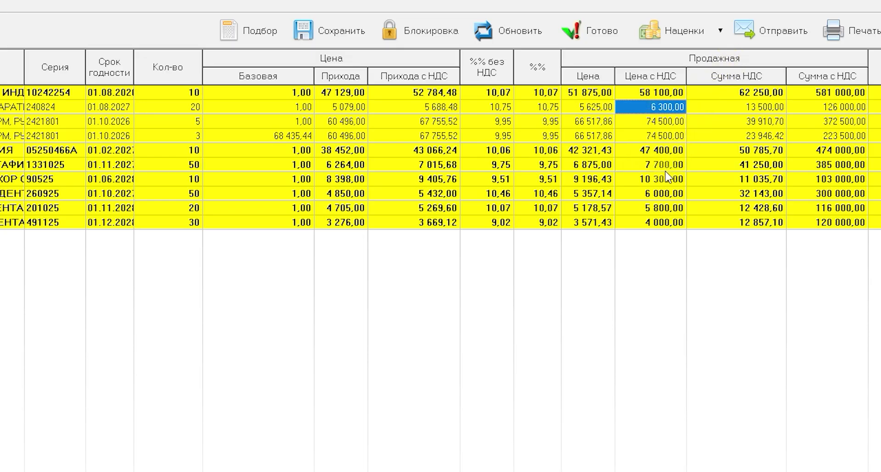
Reset the markups of all transfer lines to their defaults and confirm the reset.
left_click(600, 36)
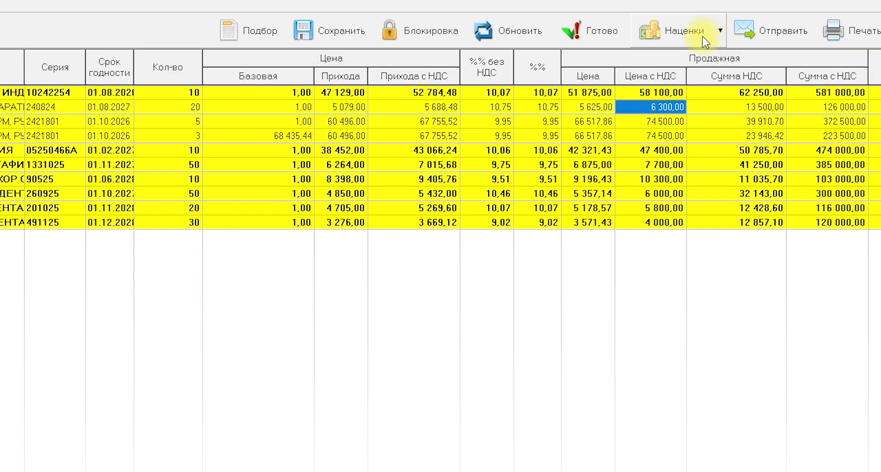
left_click(714, 31)
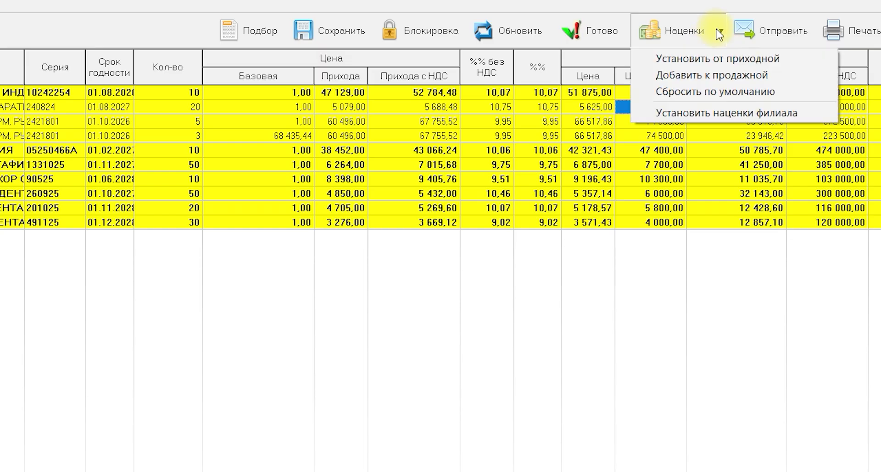
left_click(707, 93)
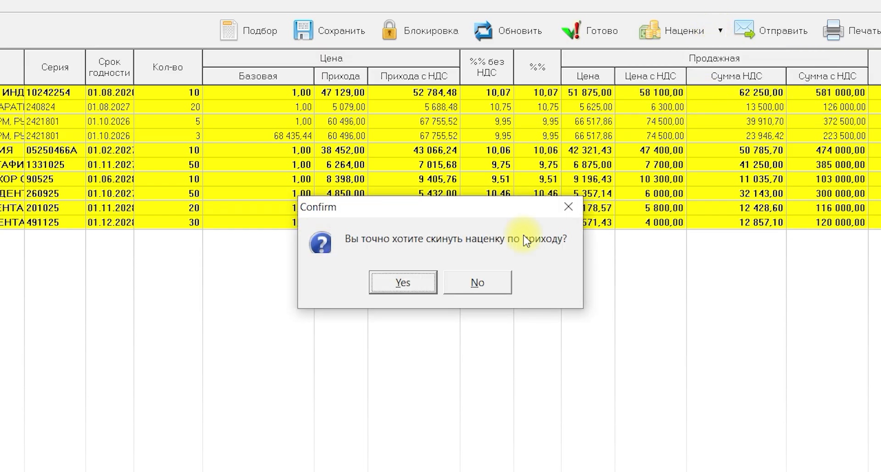
left_click(389, 285)
left_click(572, 179)
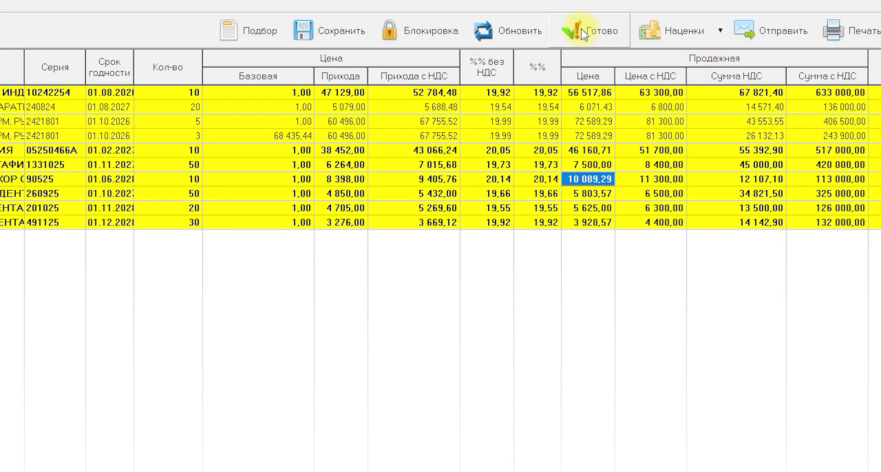
Delete the Ацикловир мазь 5% 5г line from the transfer and open the row actions for the 3-unit Бактавит гл/капли line.
right_click(554, 154)
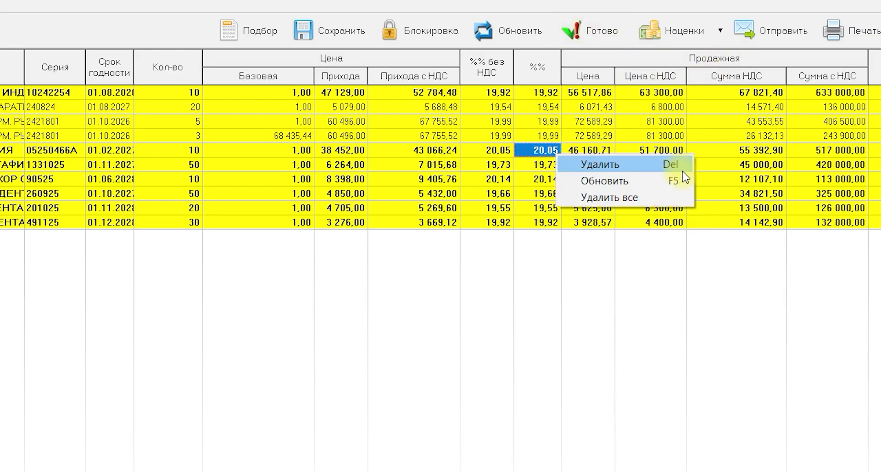
left_click(132, 103)
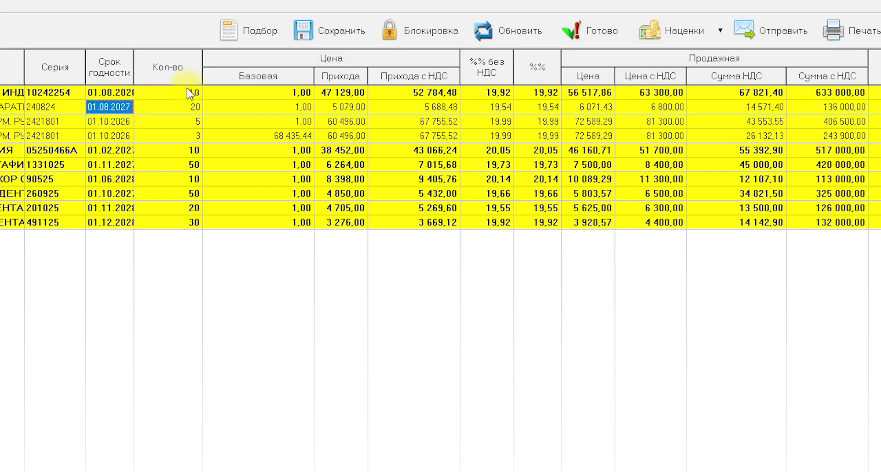
right_click(127, 107)
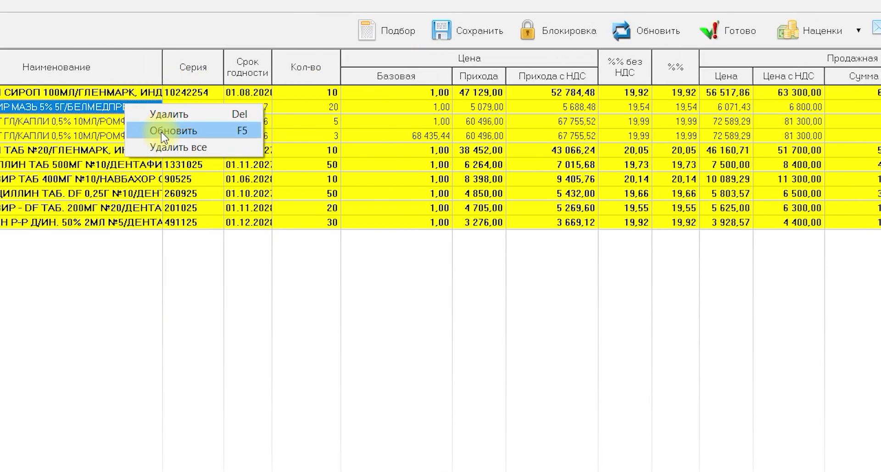
left_click(157, 114)
right_click(63, 122)
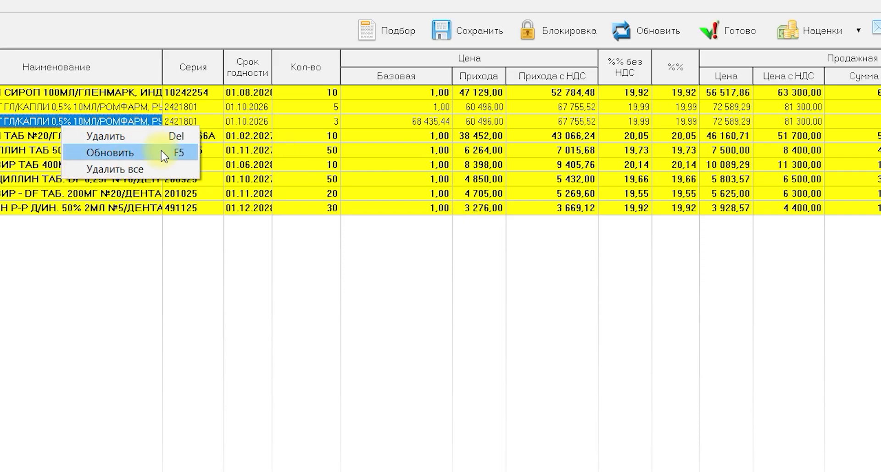
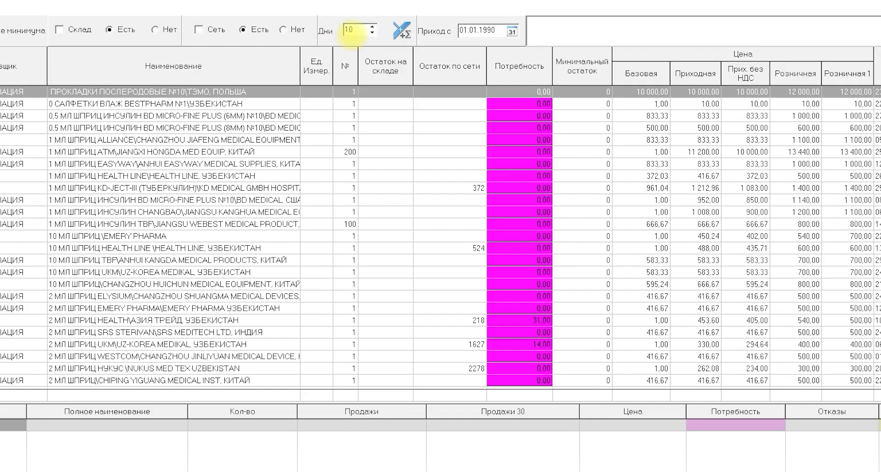
Calculate the goods need for 10 days and limit the list to items in stock in the branch network (Сеть, Есть).
left_click(398, 36)
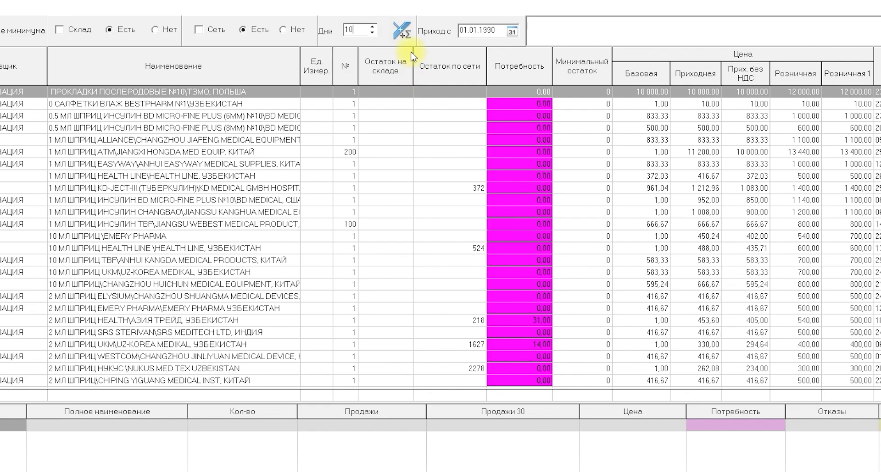
left_click(204, 32)
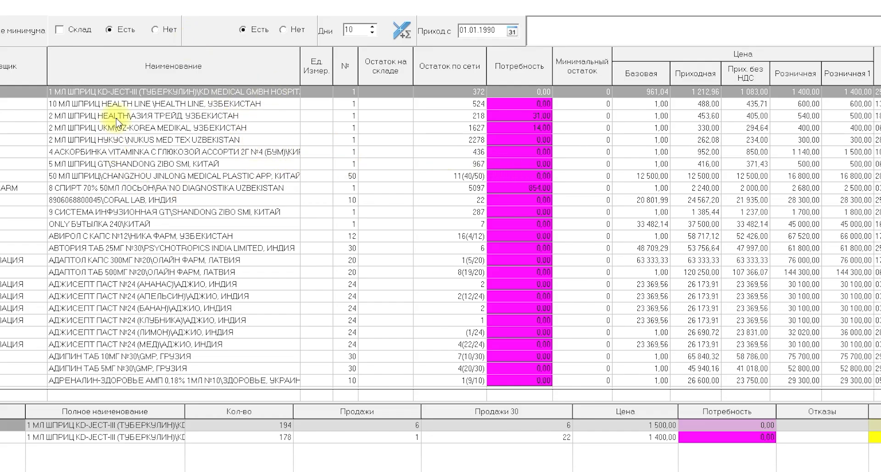
left_click(114, 117)
left_click(145, 223)
Check the branch sales, 30-day sales and refusals of Автория таб 25мг №30.
left_click(241, 249)
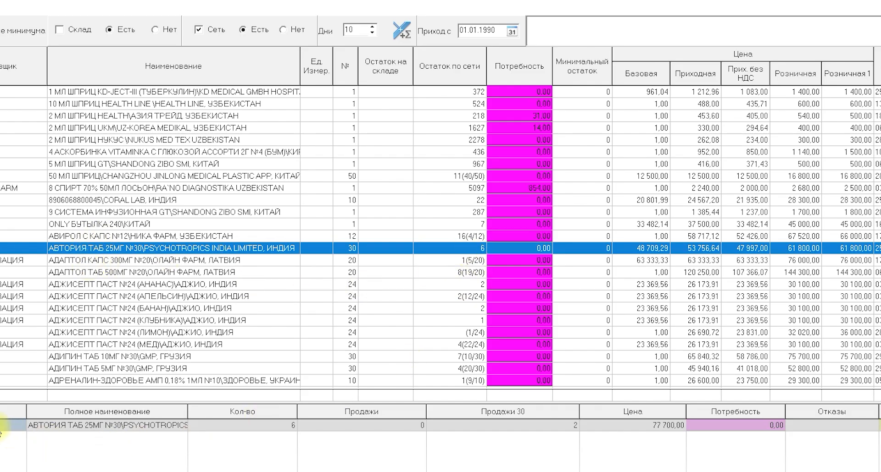
left_click(59, 432)
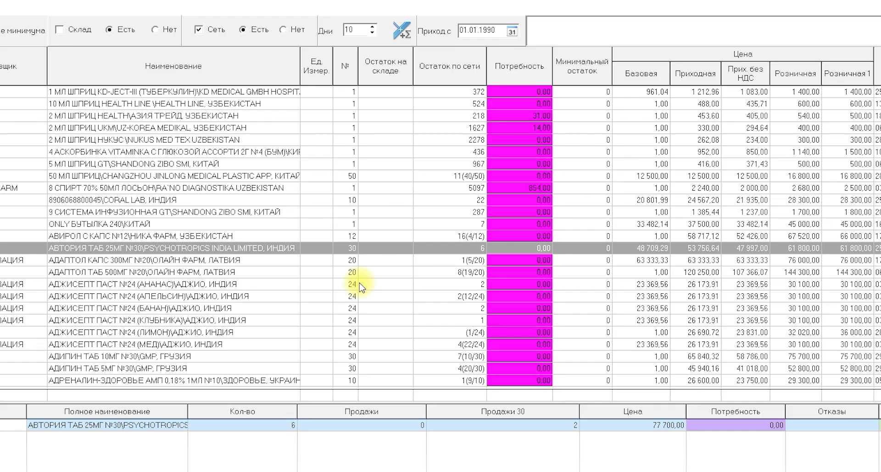
left_click(367, 427)
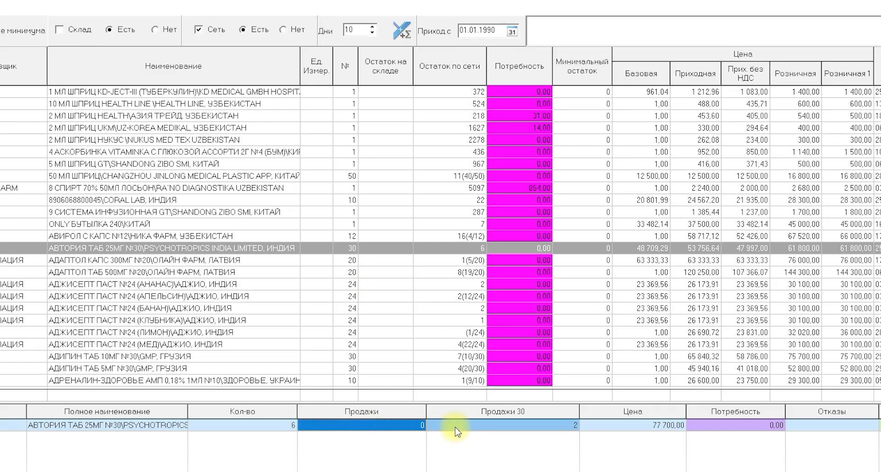
left_click(472, 427)
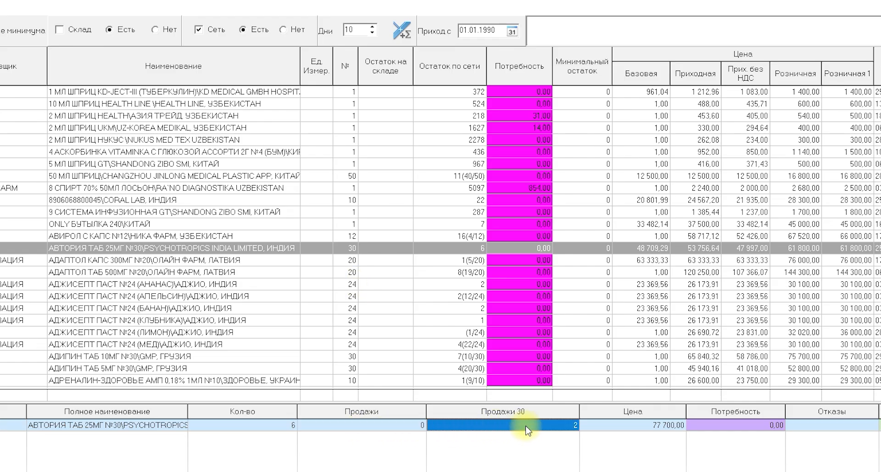
left_click(820, 426)
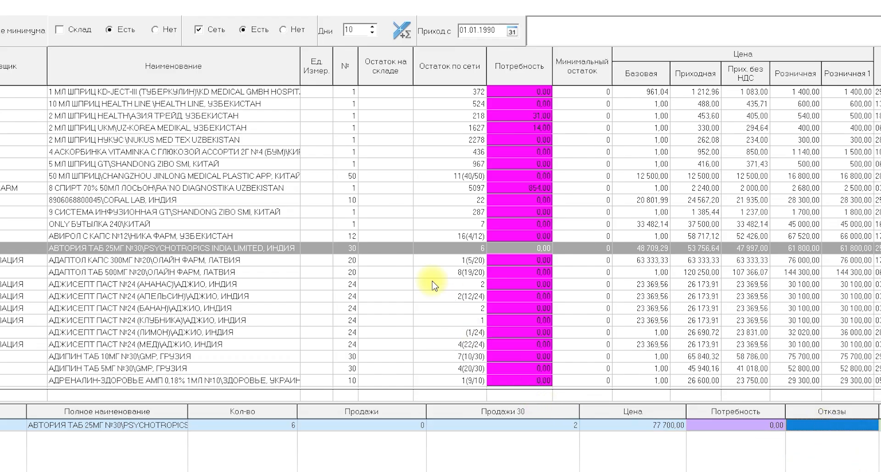
Compare the quantities, sales, 30-day sales and prices of Адаптол таб 500мг №20 across the branches.
left_click(89, 274)
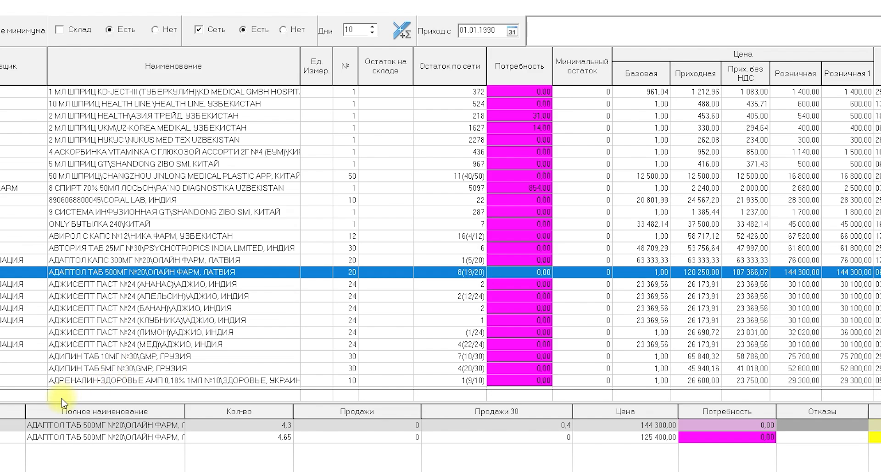
left_click(1, 429)
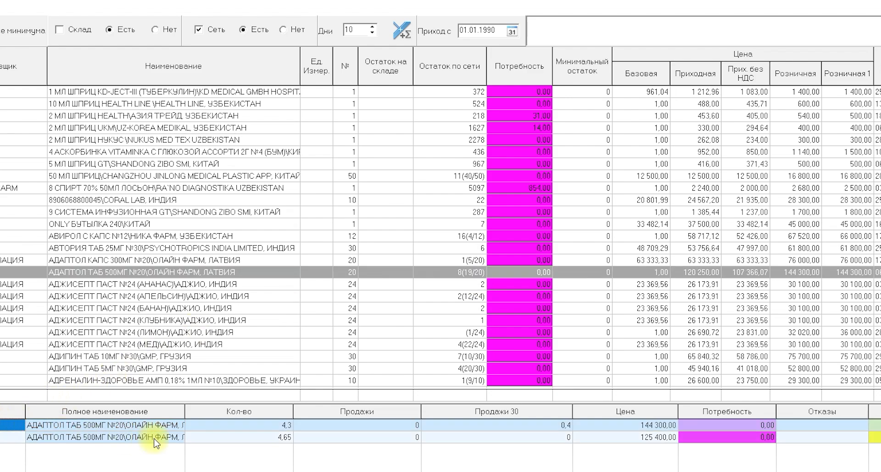
left_click(126, 439)
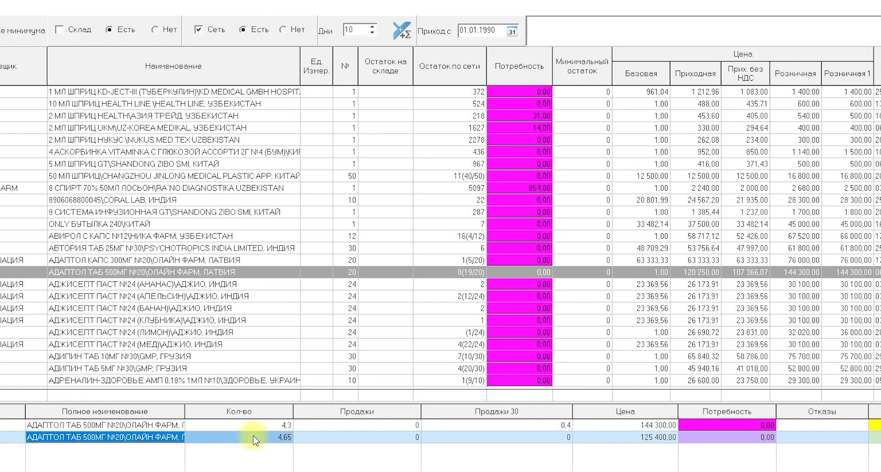
left_click(390, 438)
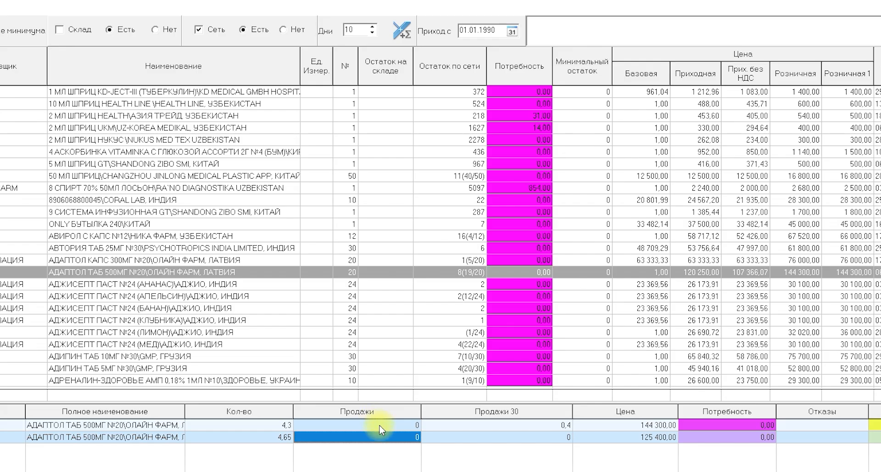
left_click(477, 428)
left_click(657, 441)
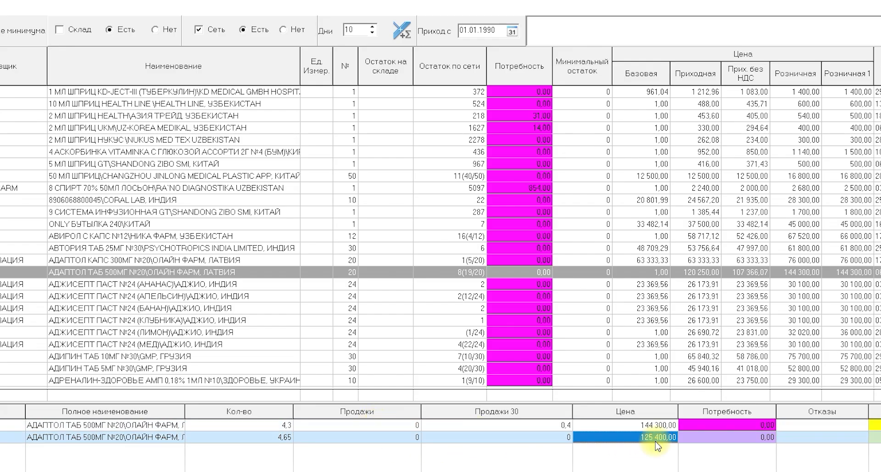
left_click(656, 426)
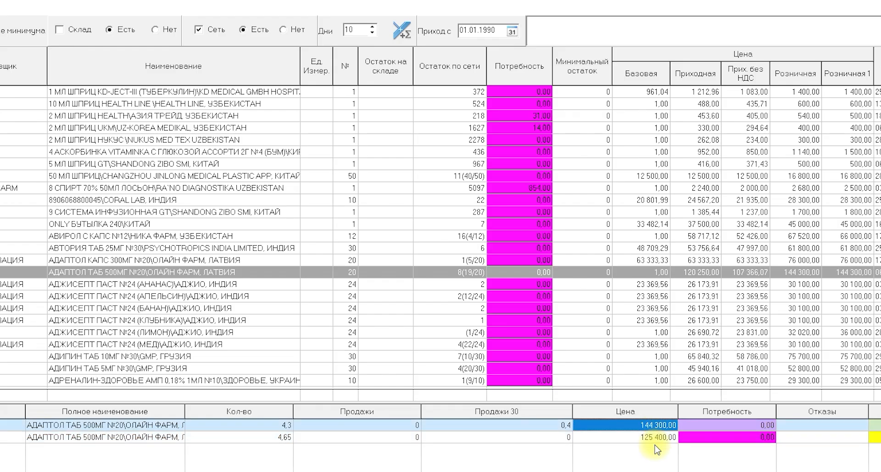
Check the refusals of Адаптол таб 500мг №20 and compare its surplus (Излишки) with branch quantity and sales.
left_click(853, 427)
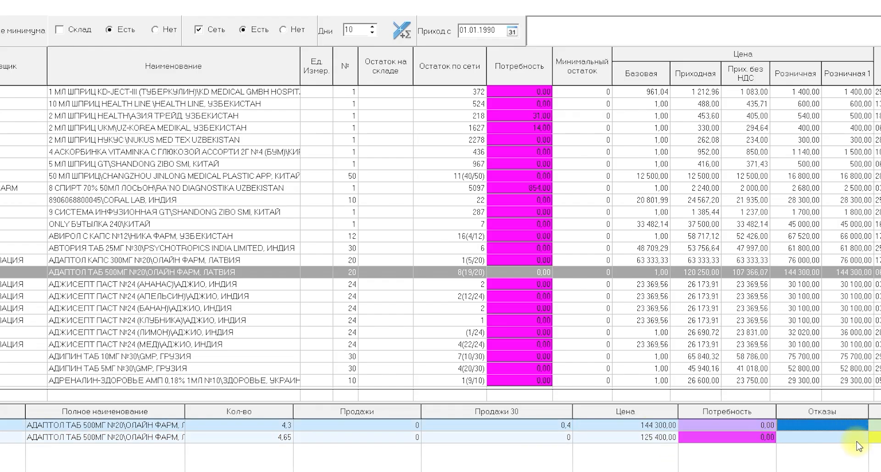
left_click(857, 441)
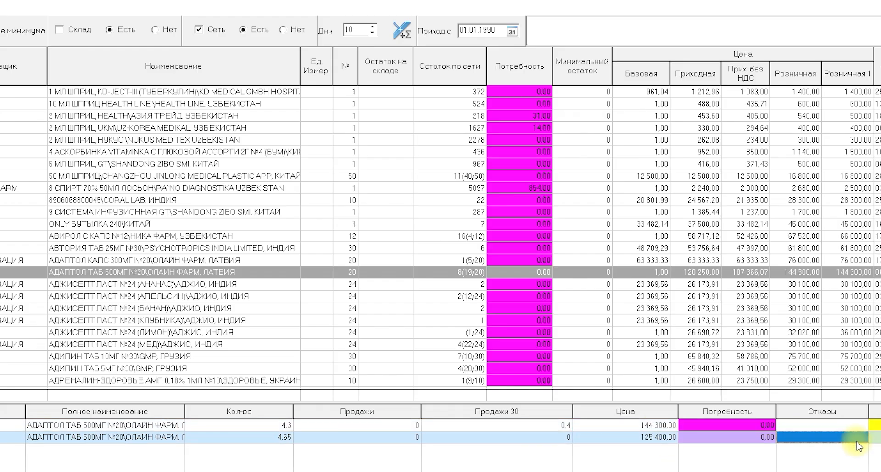
left_click(873, 437)
left_click(298, 425)
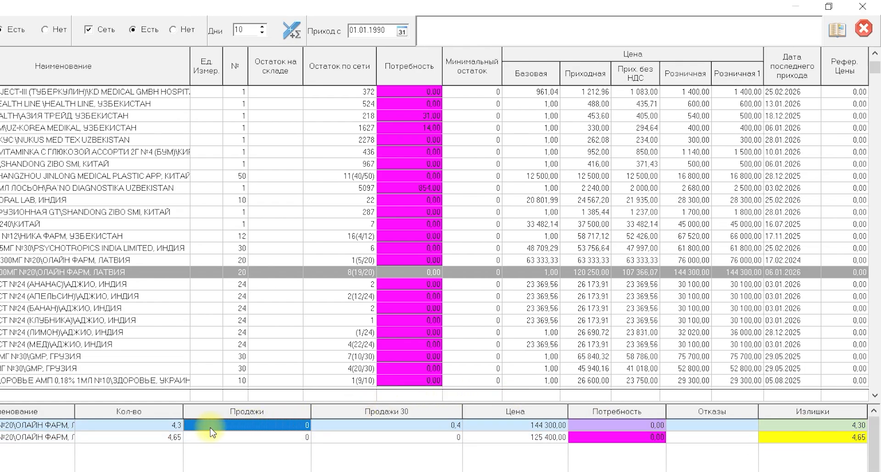
left_click(171, 426)
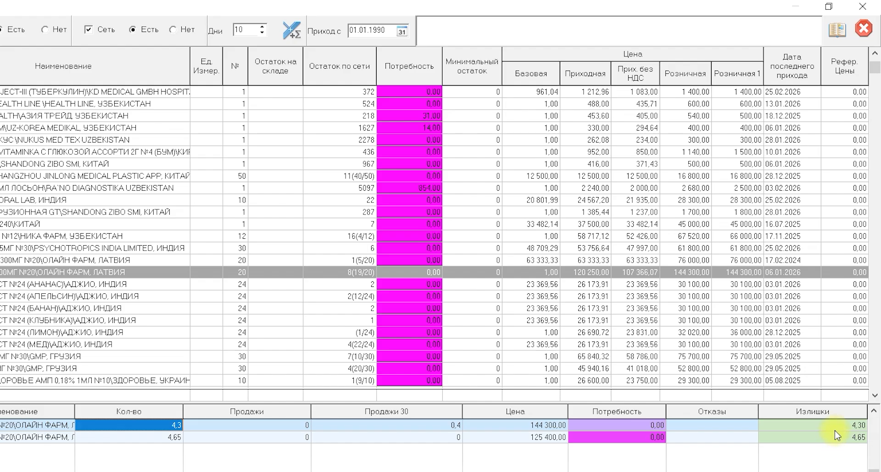
left_click(257, 426)
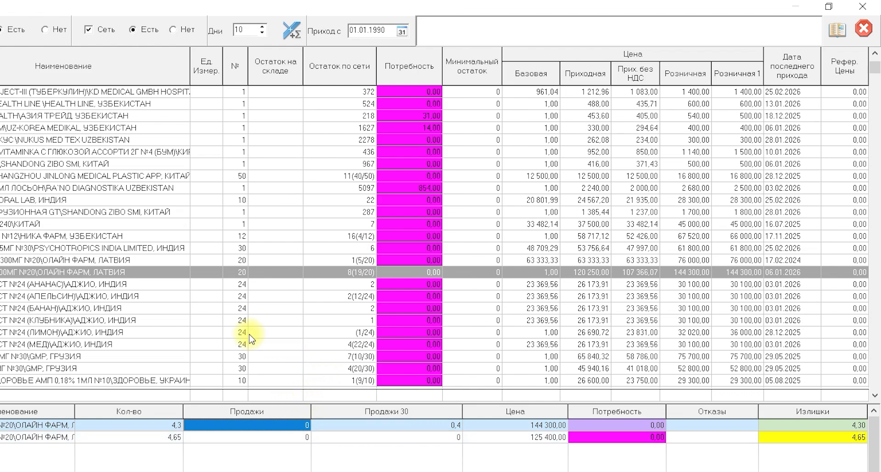
Examine the first branch's quantity, sales, 30-day sales and surplus for the №3 GMP, Грузия item just below the 150мг №6 line.
left_click(245, 370)
scroll(245, 370, "down", 5)
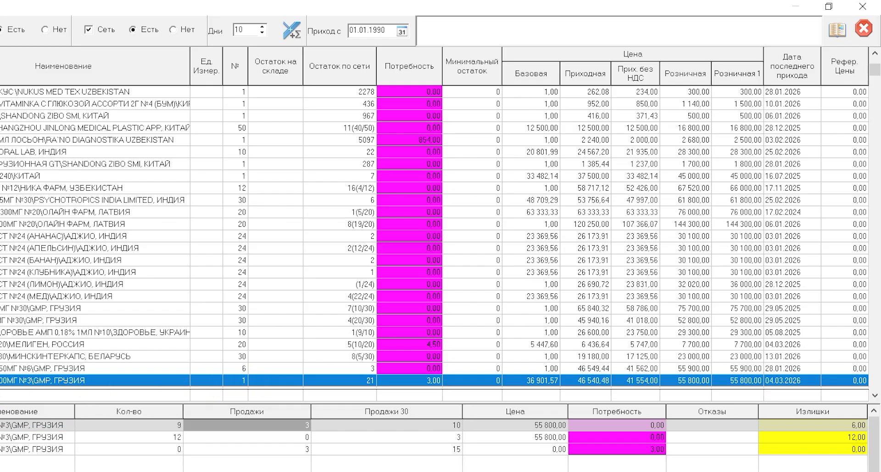
left_click(152, 427)
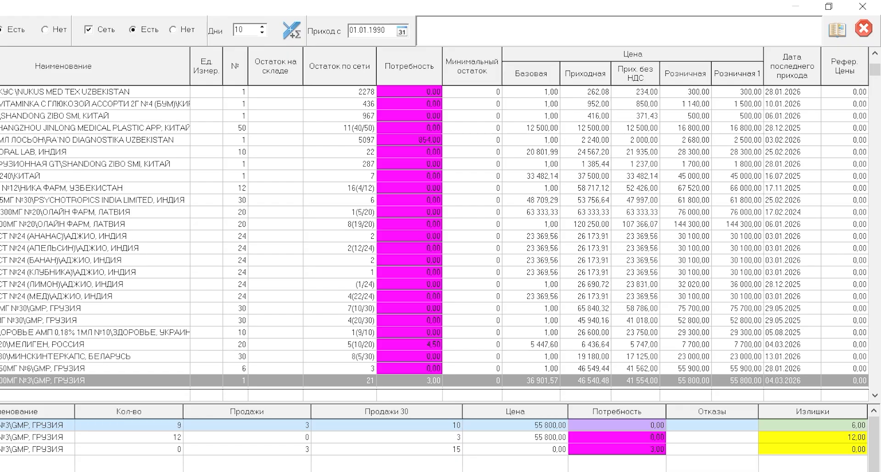
left_click(284, 427)
left_click(284, 428)
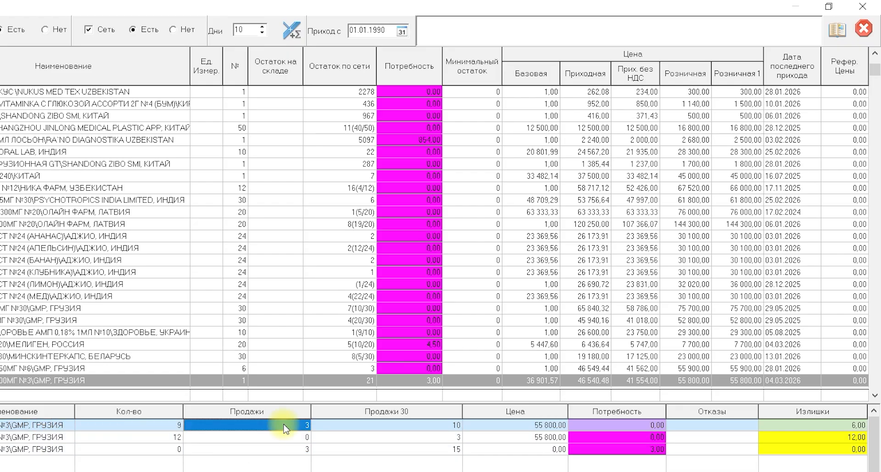
left_click(374, 427)
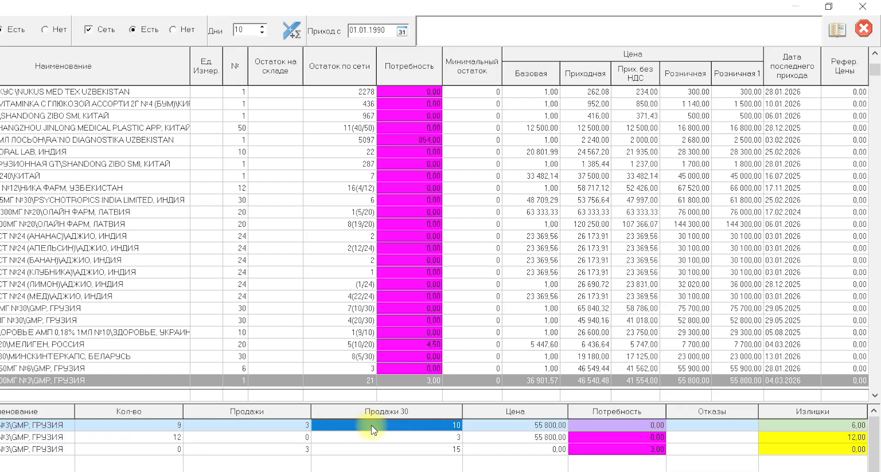
left_click(848, 428)
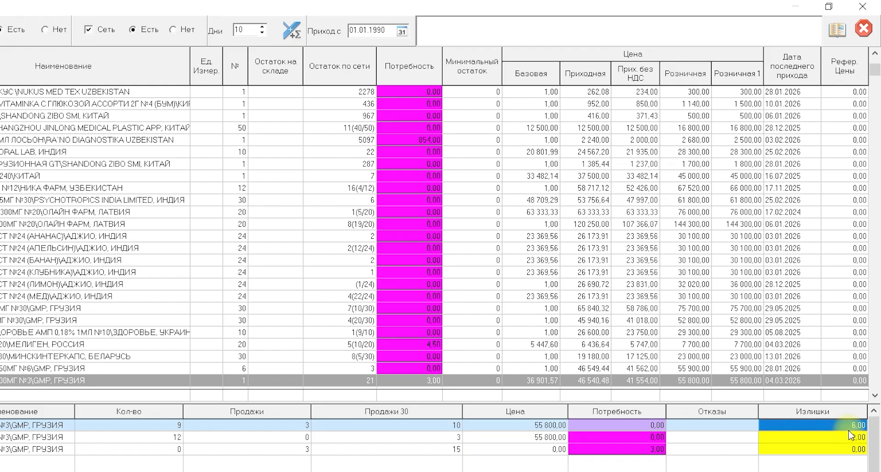
left_click(299, 430)
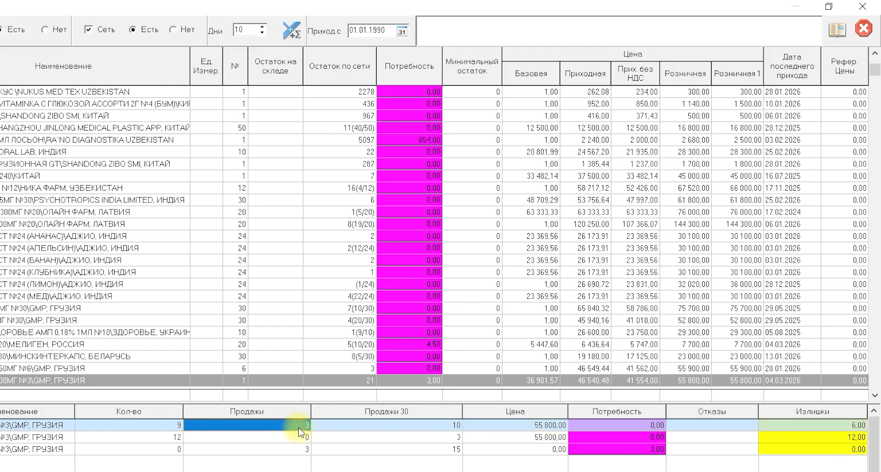
left_click(844, 427)
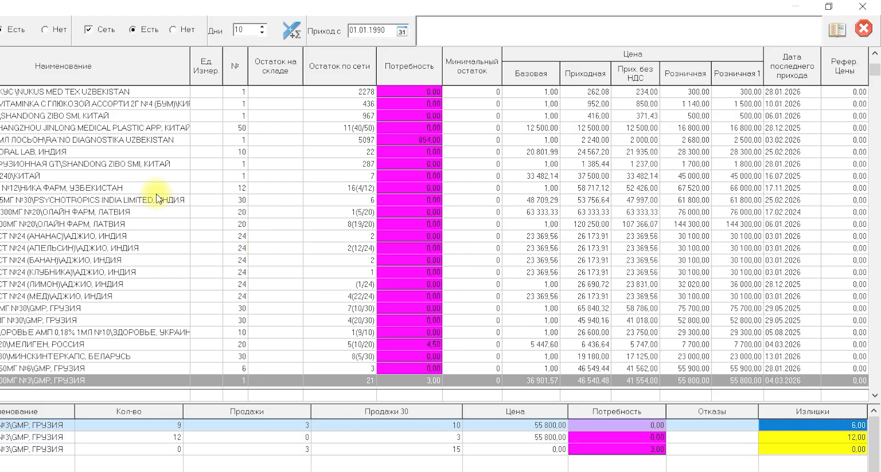
Filter the list to goods with no stock in the branch network (Сеть, Нет) and look through the items.
left_click(129, 152)
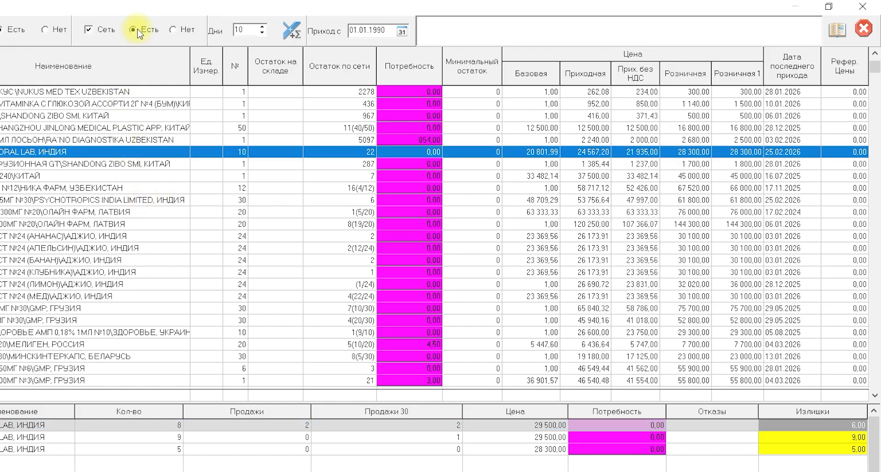
left_click(173, 29)
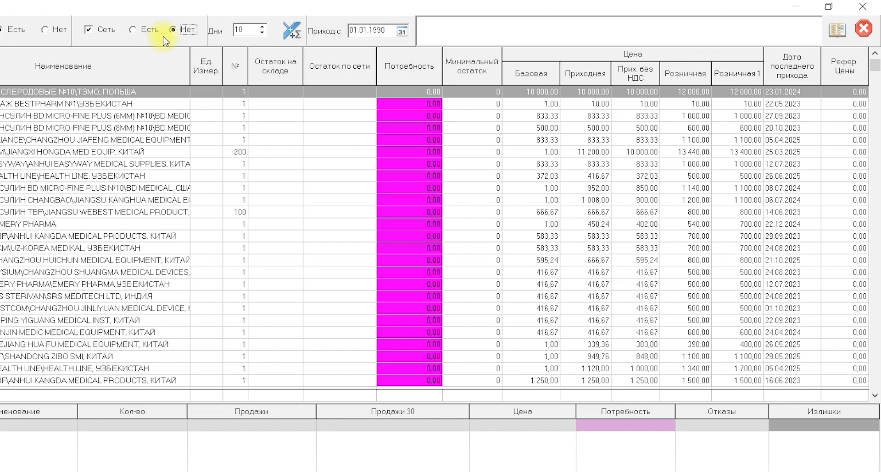
left_click(122, 177)
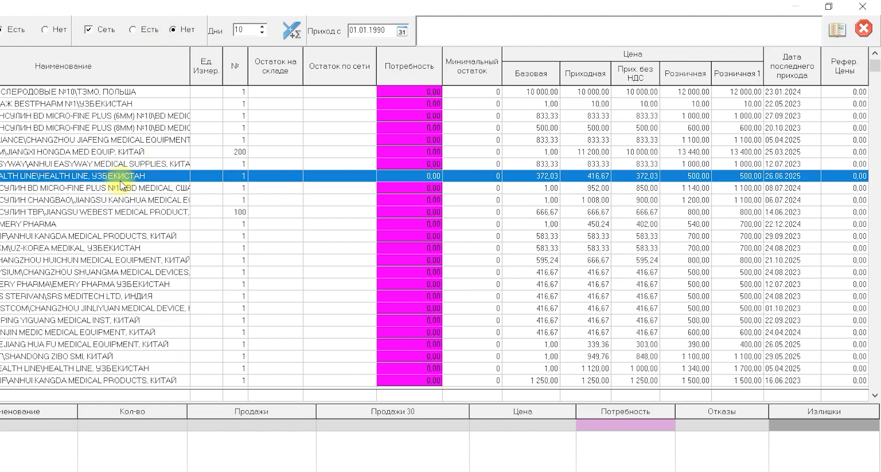
key("Down")
key("Down")
key("Down")
key("Down")
key("Down")
key("Down")
key("Down")
key("Down")
key("Down")
key("Down")
key("Down")
key("Down")
key("Down")
key("Down")
key("Down")
key("Down")
key("Down")
key("Down")
key("Down")
key("Down")
key("Down")
key("Down")
key("Down")
key("Down")
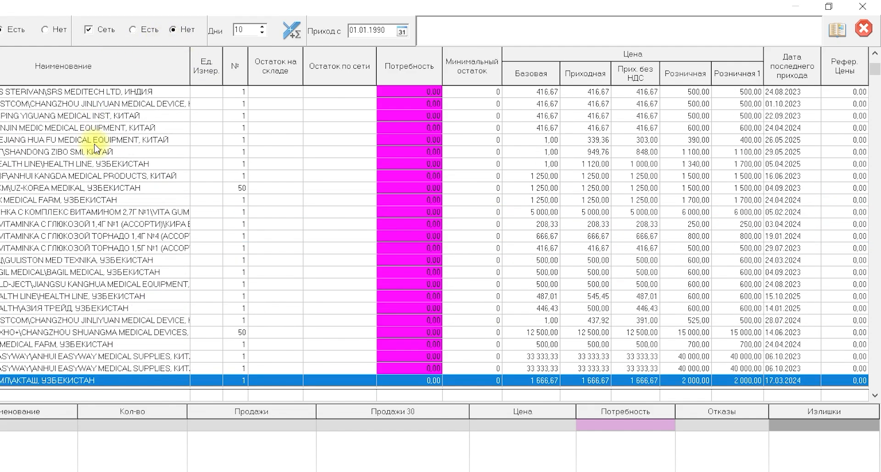
key("Down")
key("Down")
key("Down")
key("Down")
key("Down")
key("Down")
key("Down")
key("Down")
key("Down")
key("Down")
key("Down")
key("Down")
key("Down")
key("Down")
key("Down")
key("Down")
key("Down")
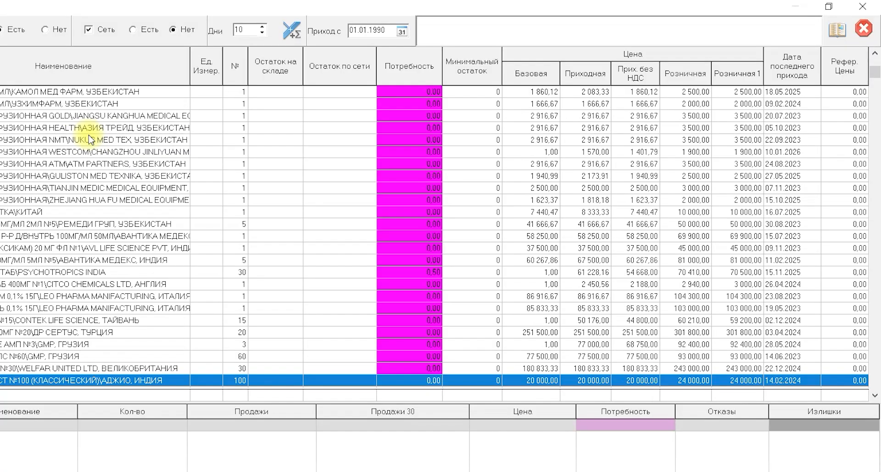
left_click(93, 224)
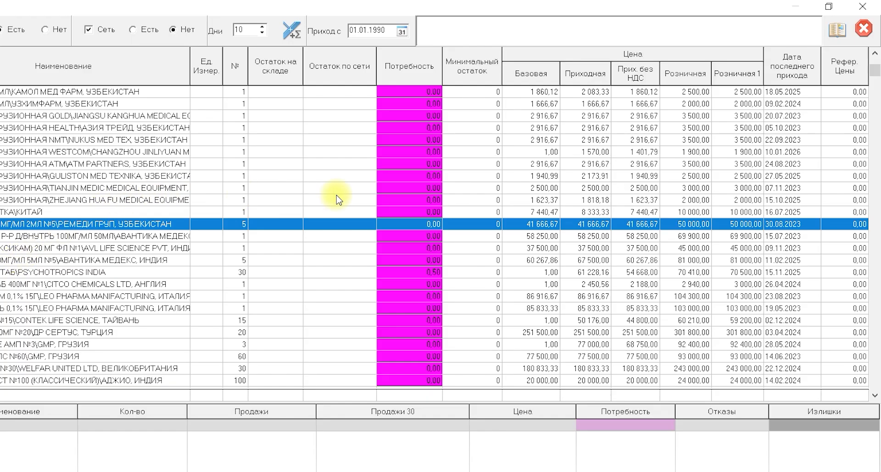
Limit the list to goods in stock both in the network and at the warehouse, and select the Акридоферон амп 125мг/мл 2мл №5 line.
left_click(39, 262)
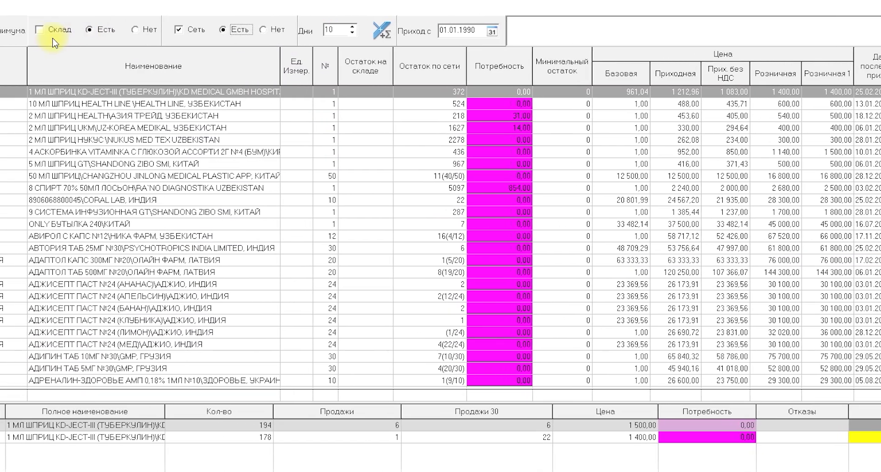
left_click(71, 34)
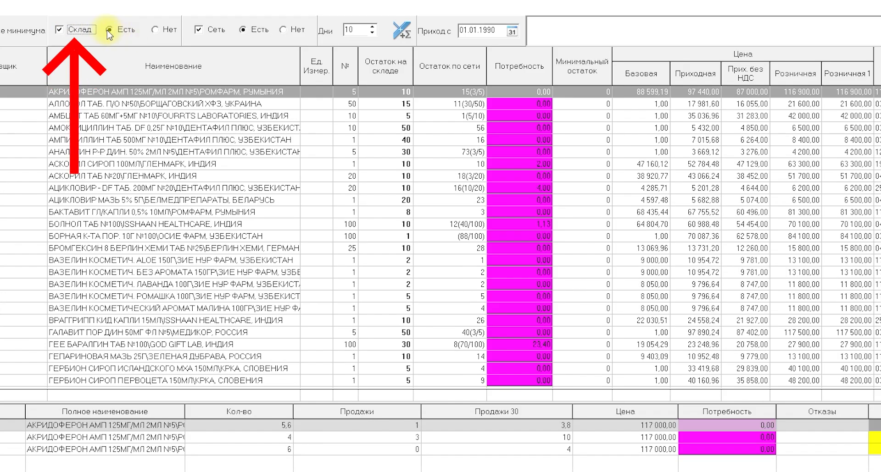
left_click_drag(154, 175, 127, 101)
left_click(154, 94)
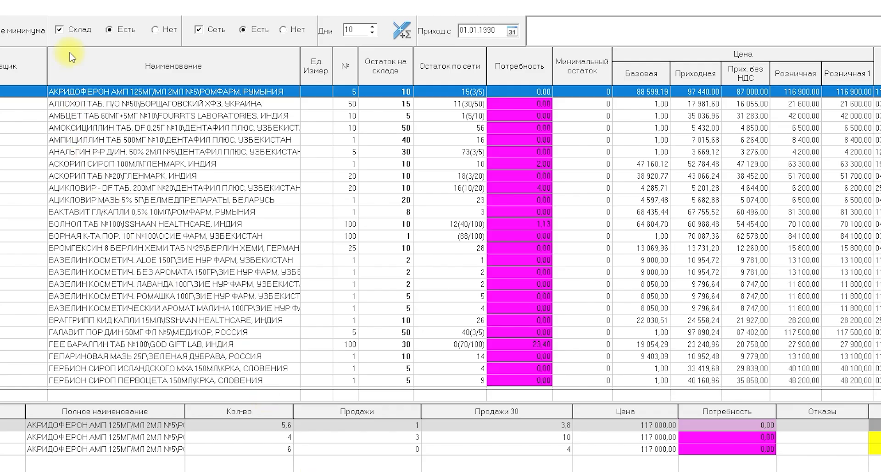
Remove the warehouse stock filter (Склад) and show only goods that the branches need (Потребность).
left_click(74, 31)
left_click(198, 30)
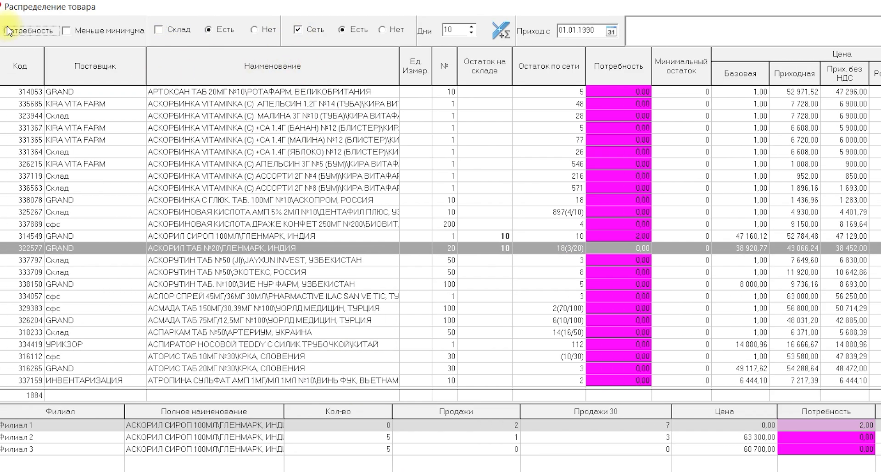
left_click(6, 31)
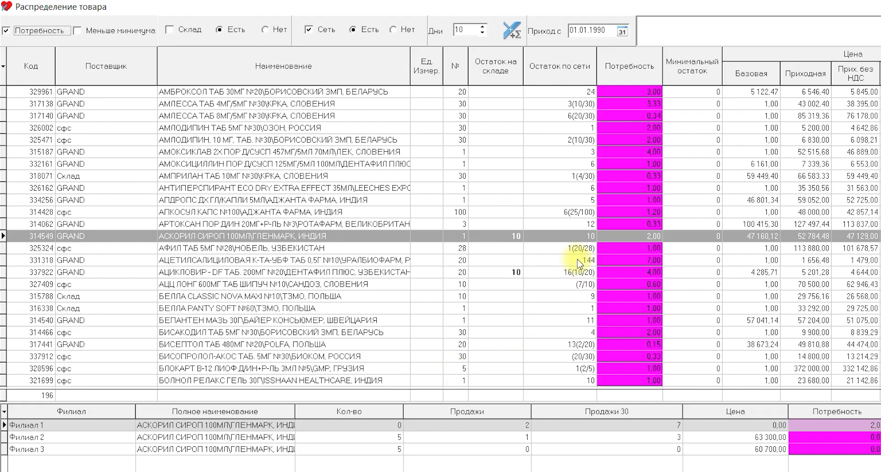
Limit the needed goods to those in stock at the warehouse (Склад, Есть) and examine Филиал 1's quantity, sales and need for АСКОРИЛ СИРОП 100МЛ.
left_click(169, 29)
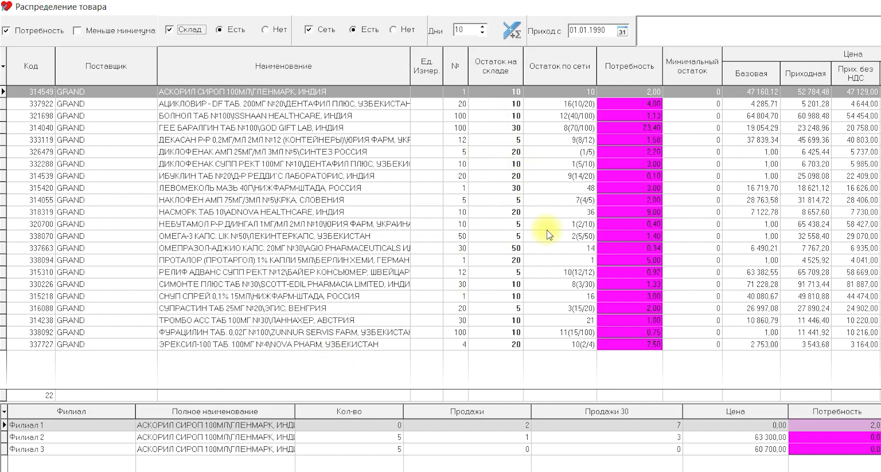
left_click(135, 430)
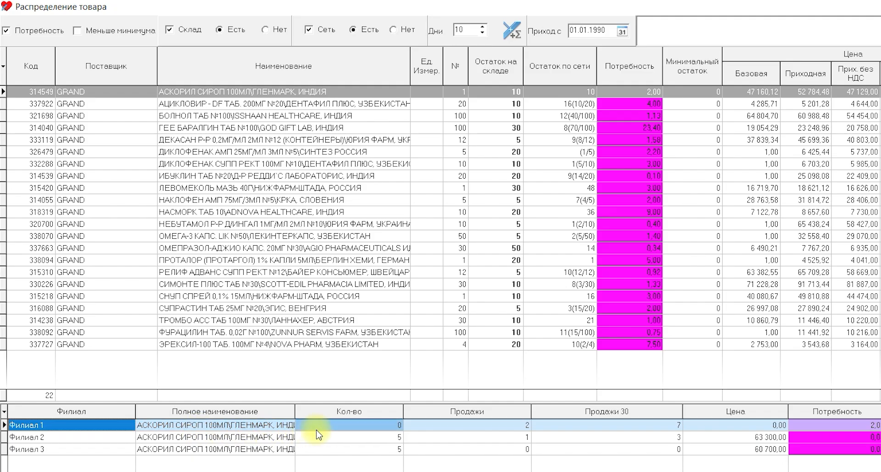
left_click(343, 428)
left_click(526, 428)
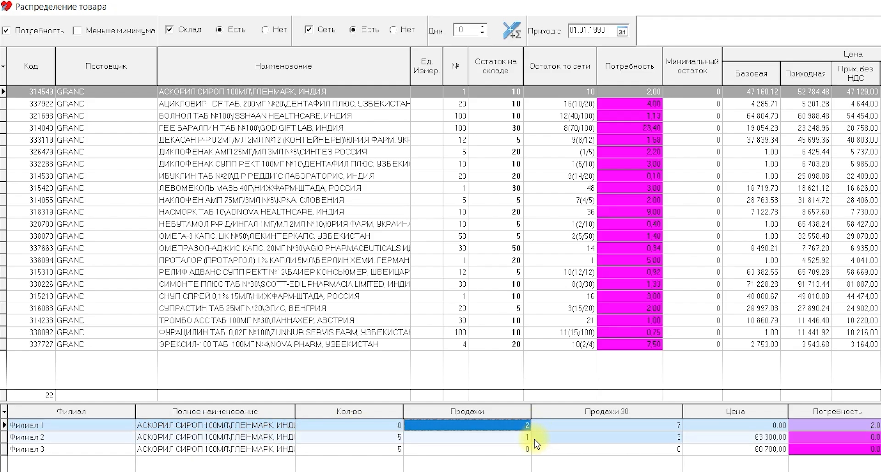
left_click(858, 426)
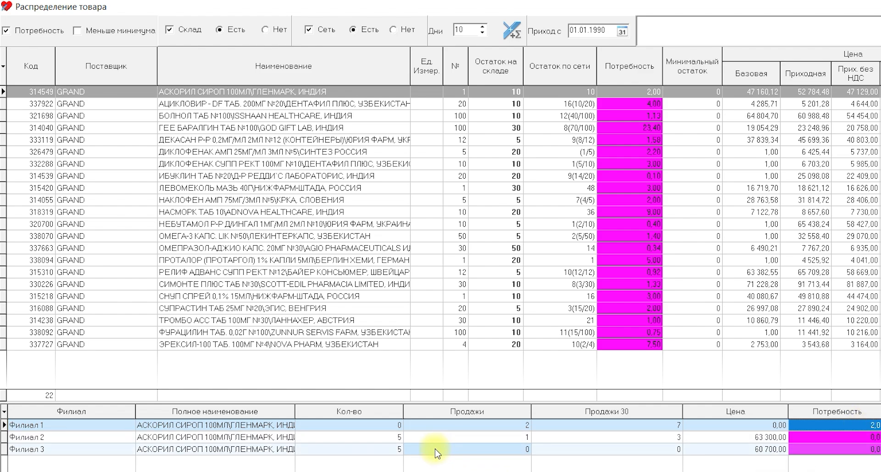
Compare Филиал 3's sales and need for АСКОРИЛ СИРОП 100МЛ with Филиал 1's need, and return to the item's line.
left_click(213, 450)
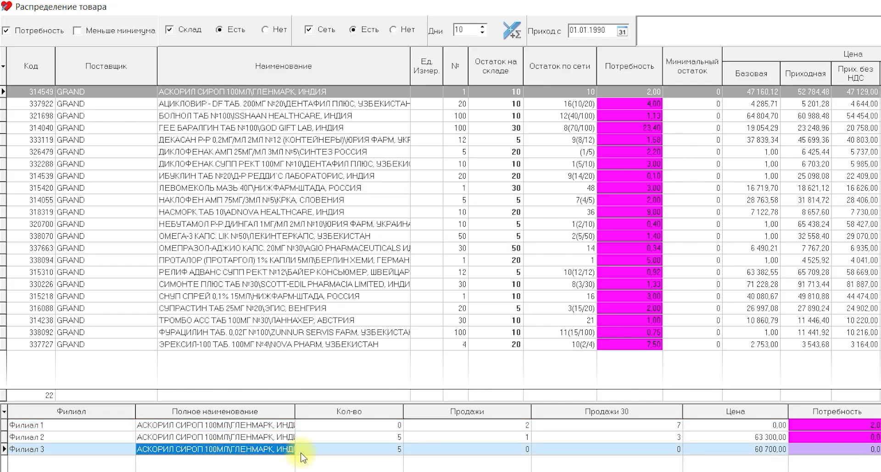
left_click(484, 450)
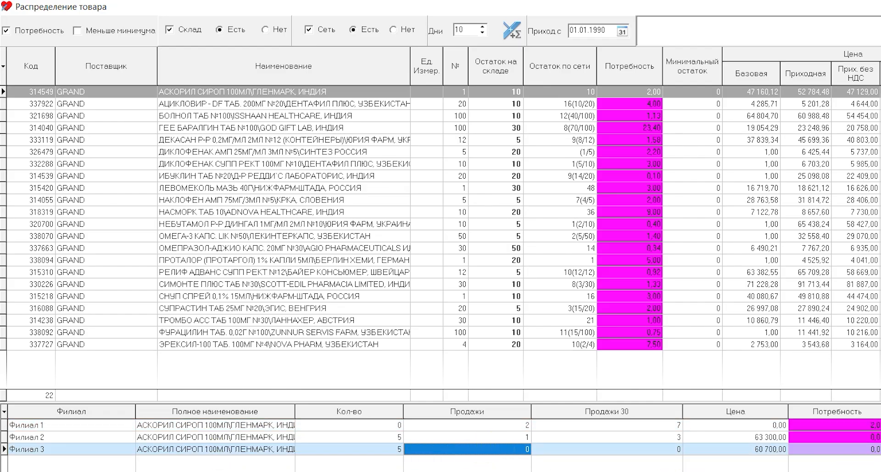
left_click(879, 450)
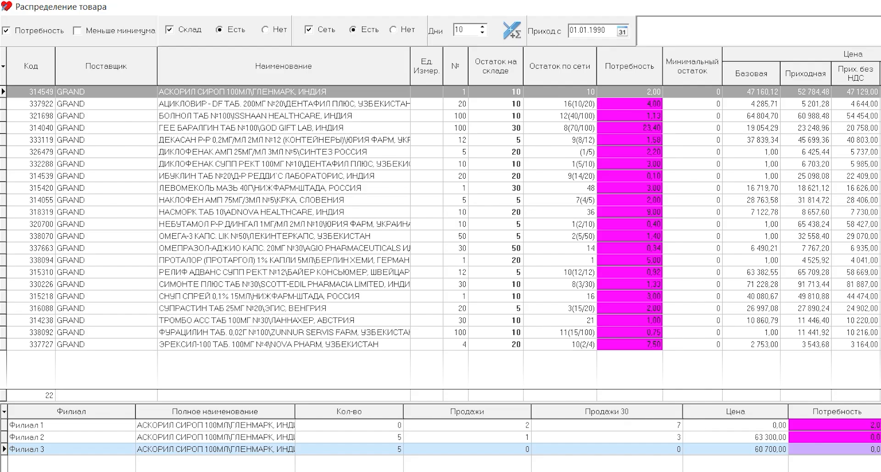
left_click(879, 425)
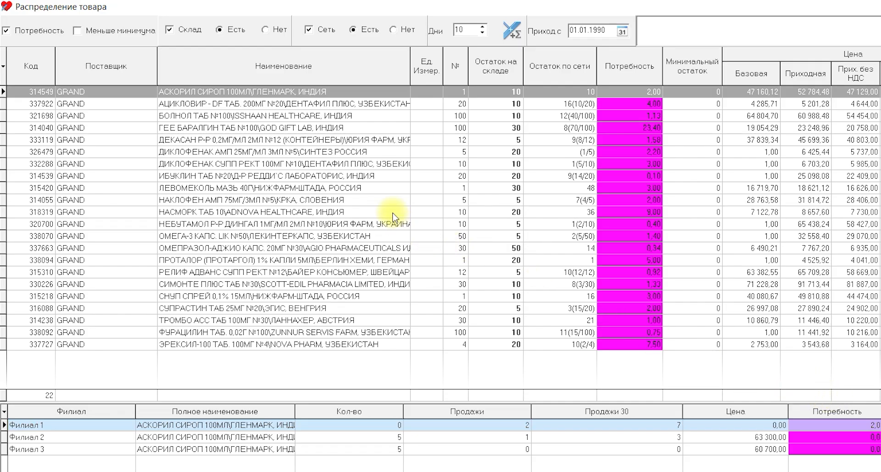
left_click(367, 94)
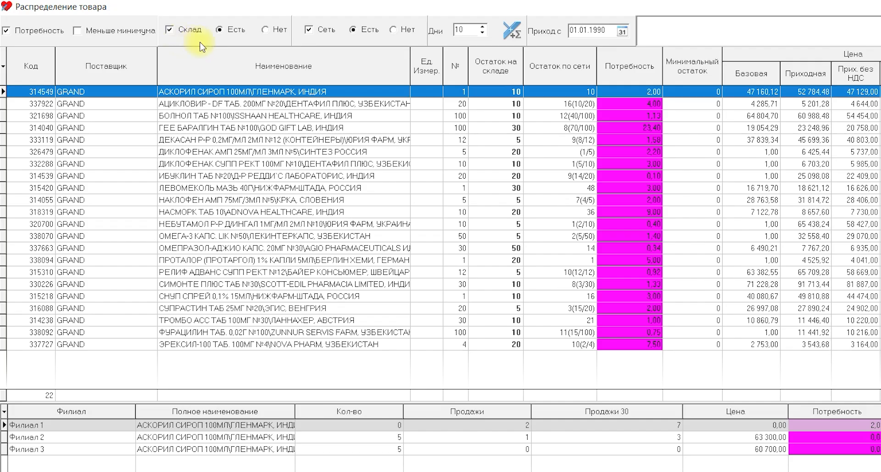
Remove the warehouse stock filter (Склад) and check Филиал 2's line for АМБРОКСОЛ ТАБ 30МГ №20.
left_click(186, 29)
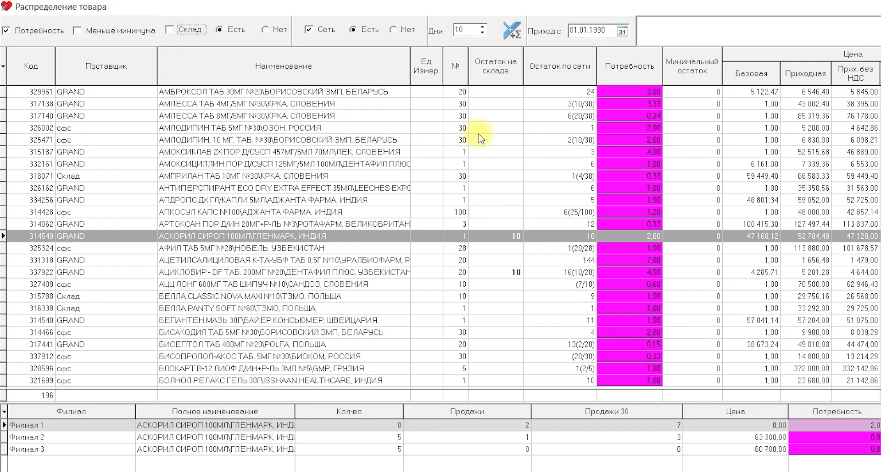
left_click(535, 92)
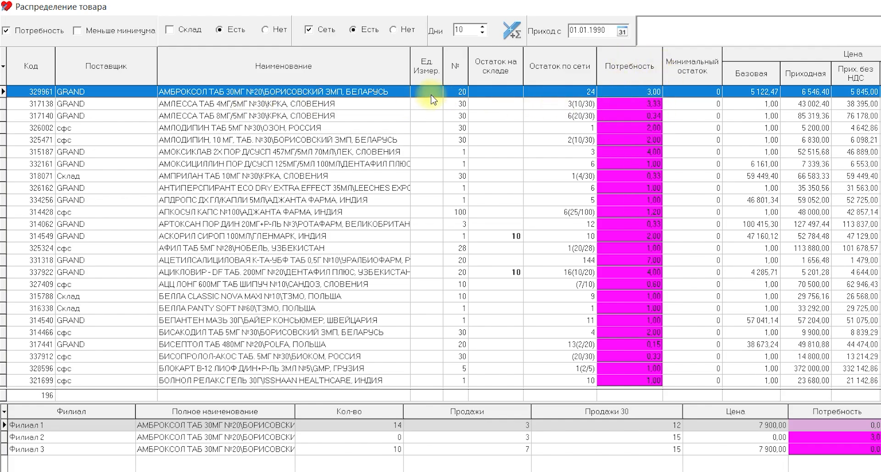
left_click(158, 438)
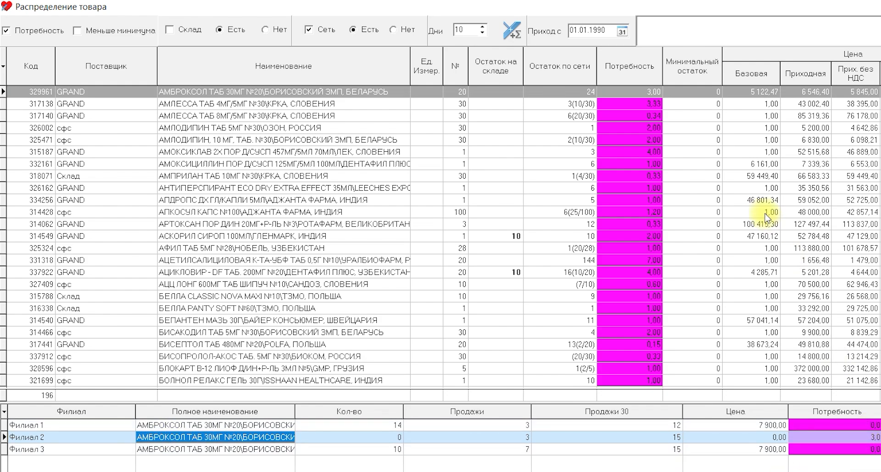
Examine the stock and need of Филиал 1 and Филиал 2 for the АМОКСИКЛАВ 2X 457МГ/5МЛ 70МЛ item.
left_click(651, 153)
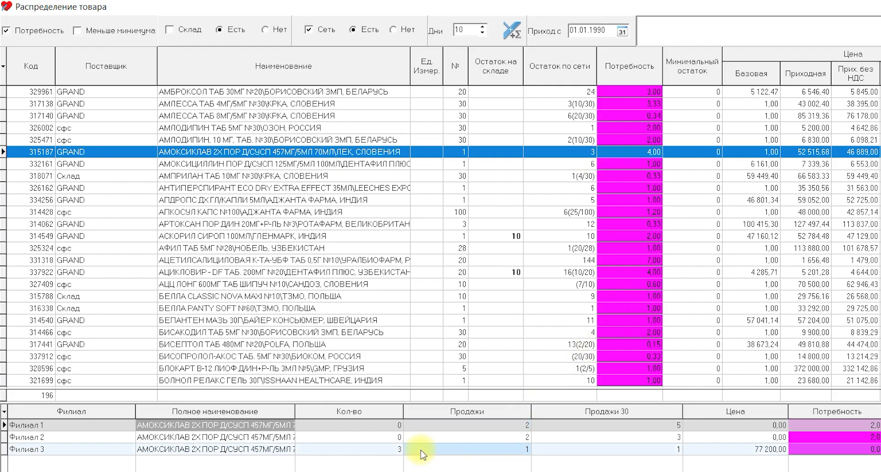
left_click(283, 427)
left_click(283, 438)
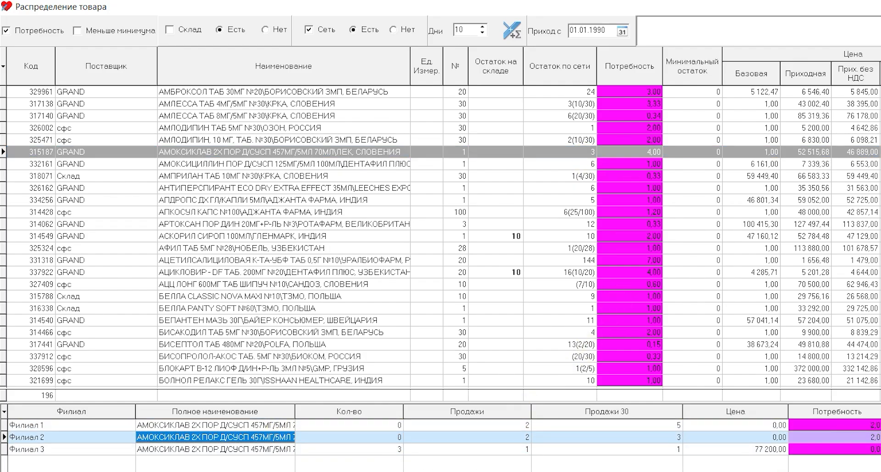
left_click(874, 426)
left_click(874, 438)
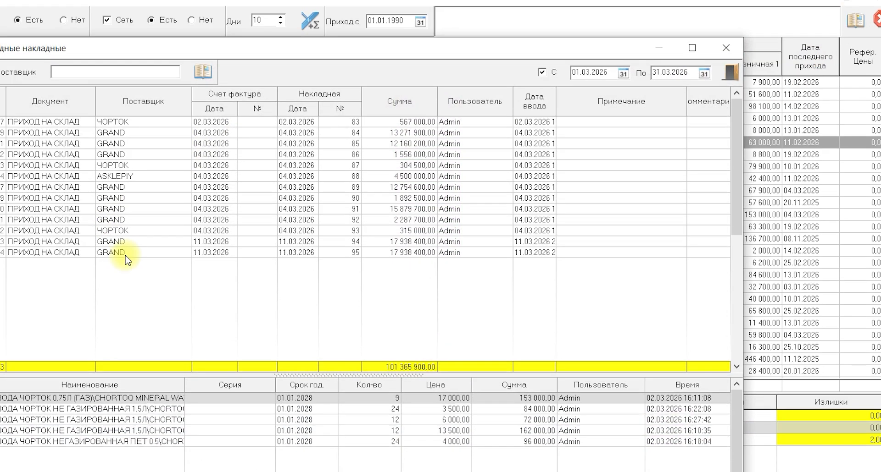
View the contents of the last GRAND warehouse receipt dated 11.03.2026, and close the receipts and goods distribution windows.
left_click(217, 208)
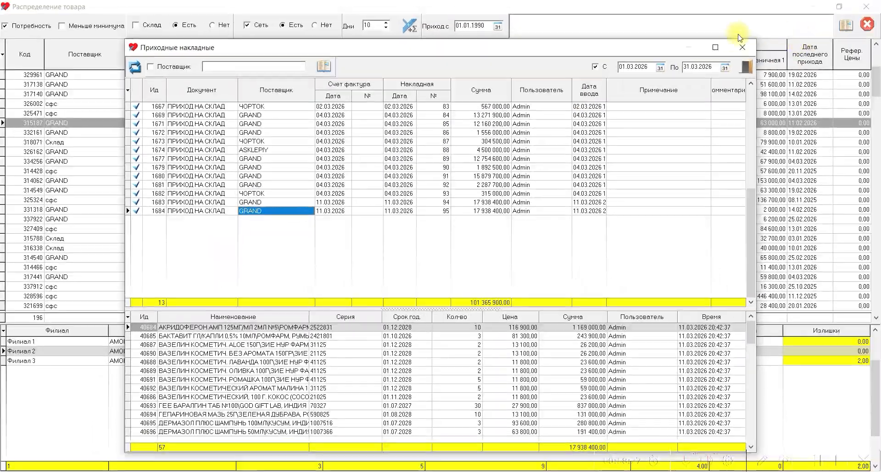
left_click(817, 2)
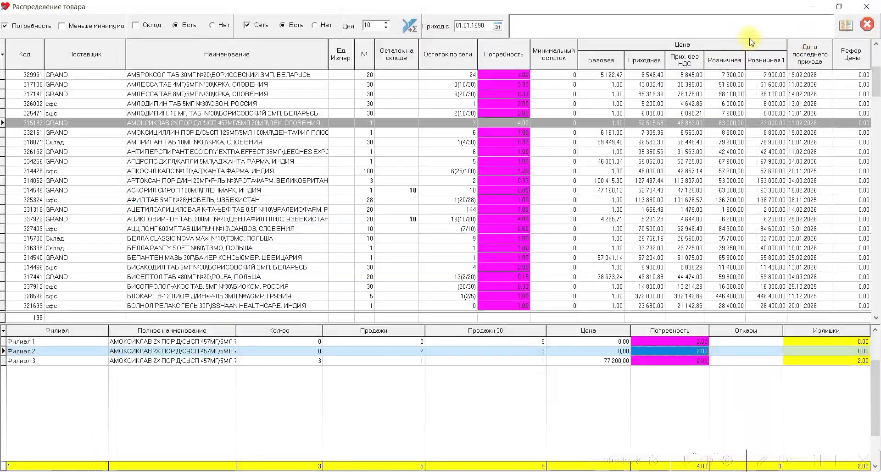
left_click(861, 7)
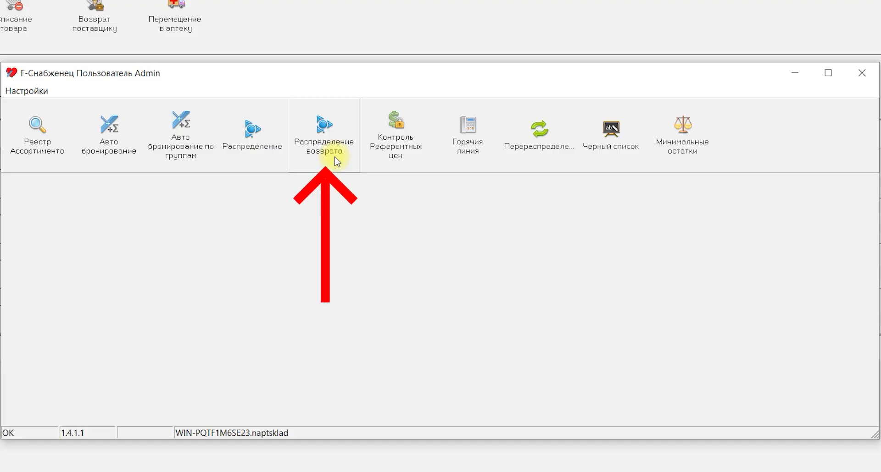
Open Распределение возврата, look through the March 2026 branch returns and close the list.
left_click(337, 161)
scroll(398, 178, "down", 7)
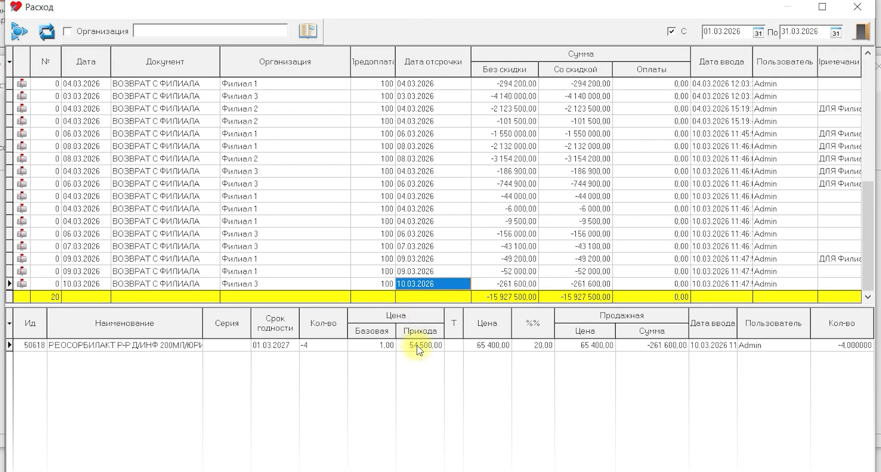
left_click(857, 6)
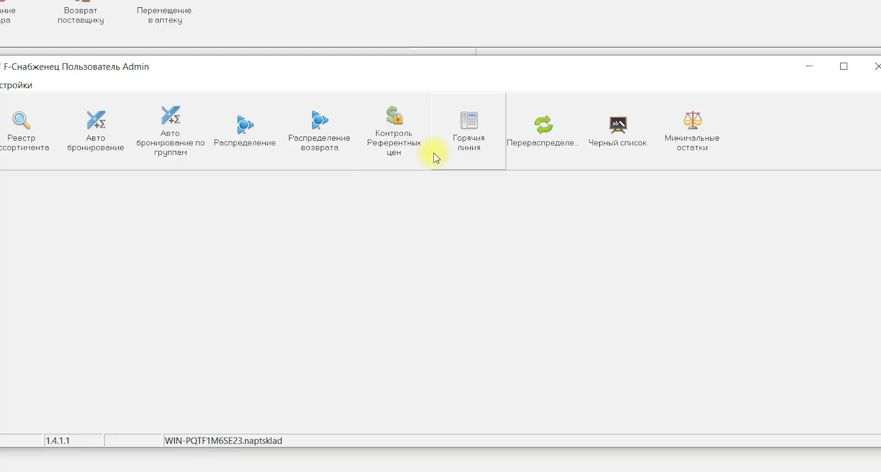
Open Горячия линия, search the goods for "ниме" and show the branch stock of НИМЕСИЛ ГРАН 100МГ/2Г №30.
left_click(457, 155)
left_click(288, 104)
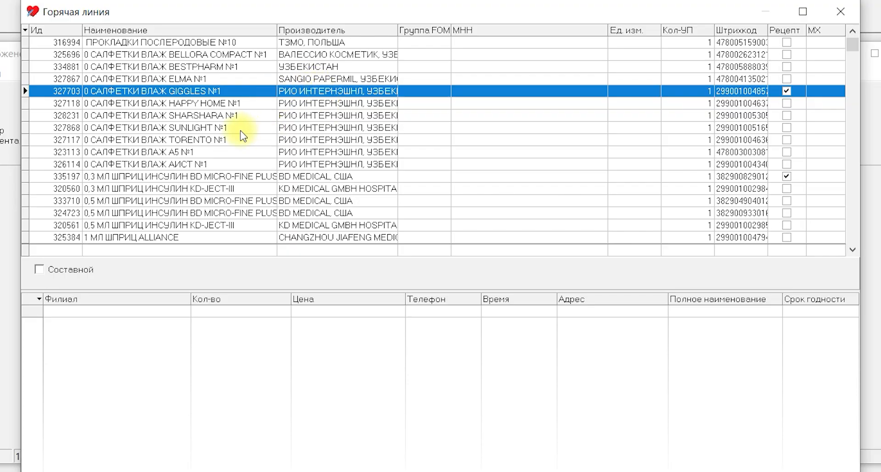
left_click(226, 130)
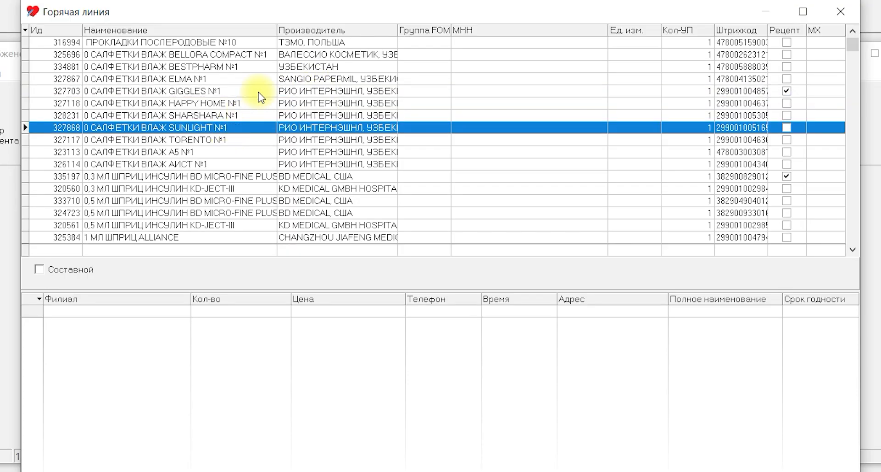
type("ниме")
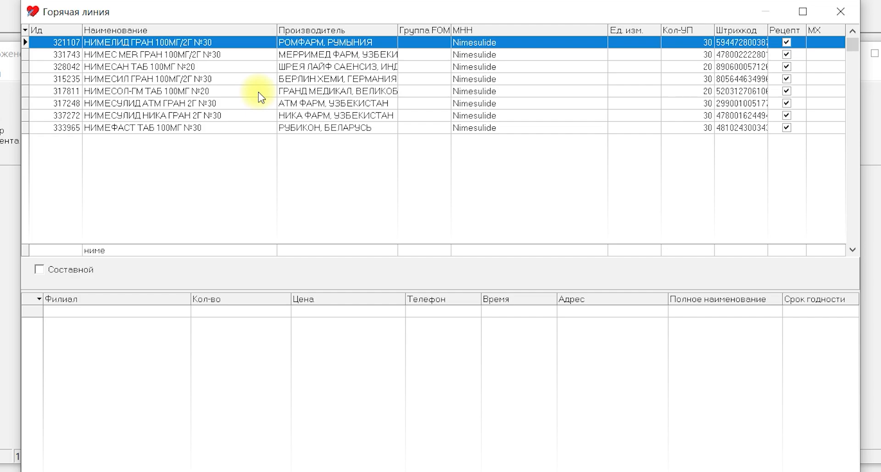
key("Down")
key("Down")
key("Down")
key("Return")
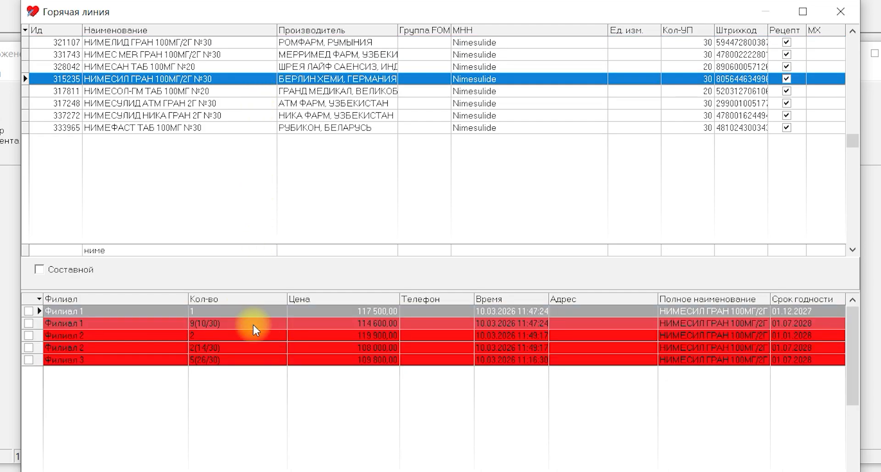
Check the НИМЕСИЛ batches held by Филиал 1 and Филиал 2, and close Горячия линия.
left_click(230, 326)
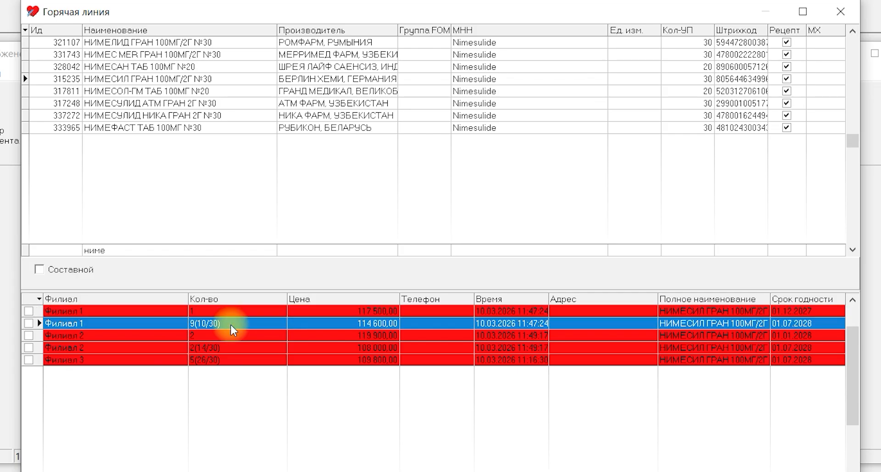
left_click(516, 347)
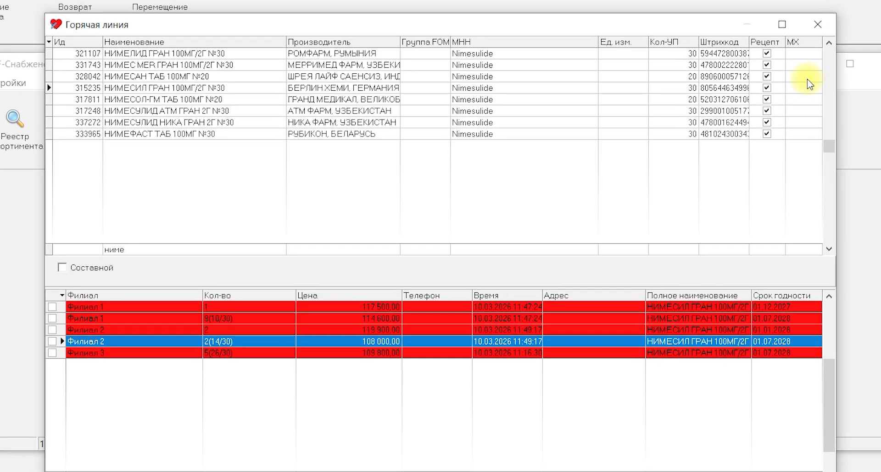
left_click(817, 24)
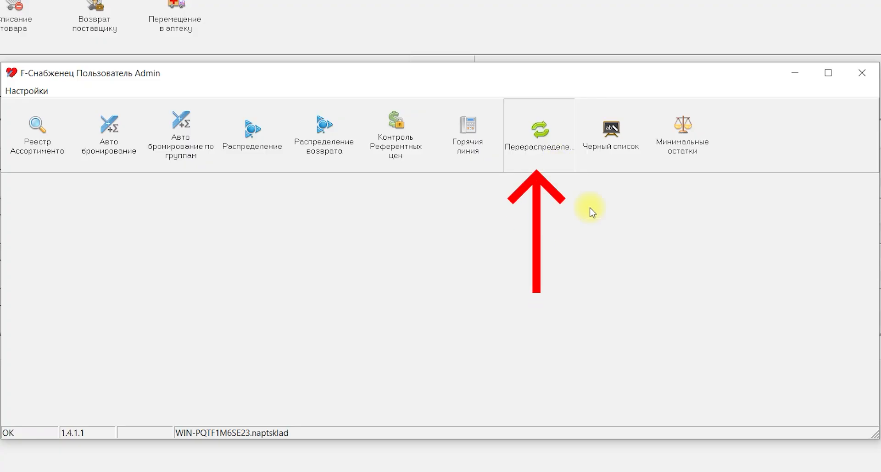
Open Перераспределение сроков and calculate the redistribution between branches for 30 days with the date 01.07.2026.
left_click(538, 133)
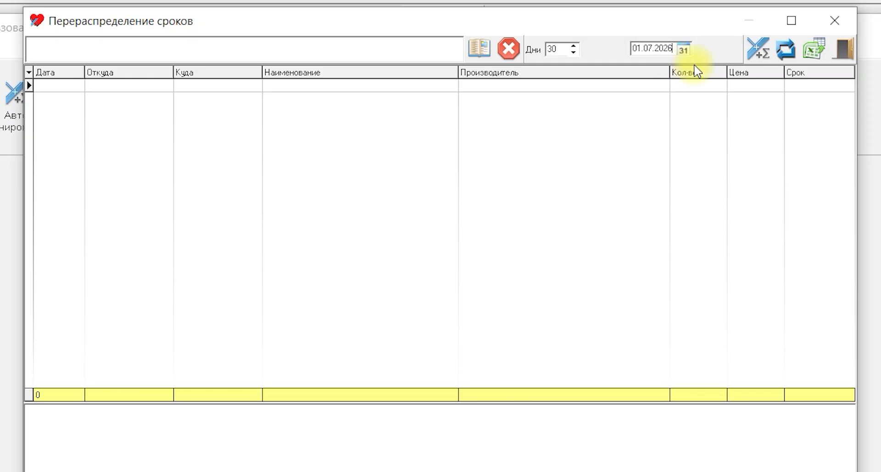
left_click(761, 51)
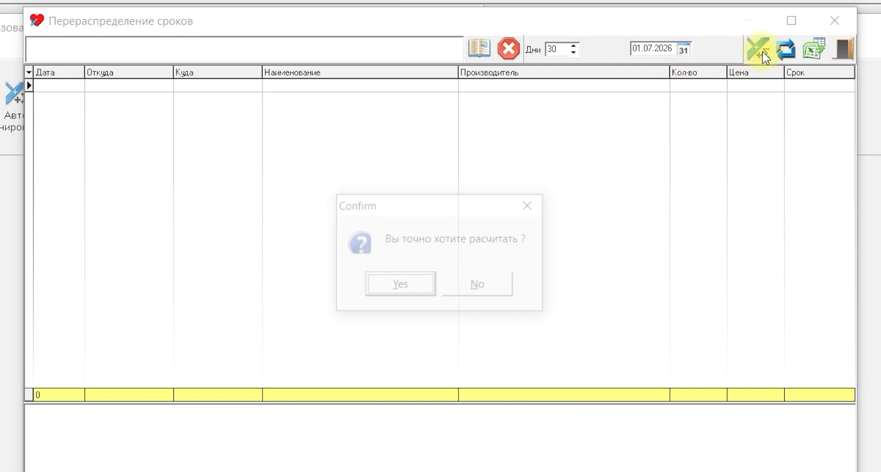
left_click(377, 291)
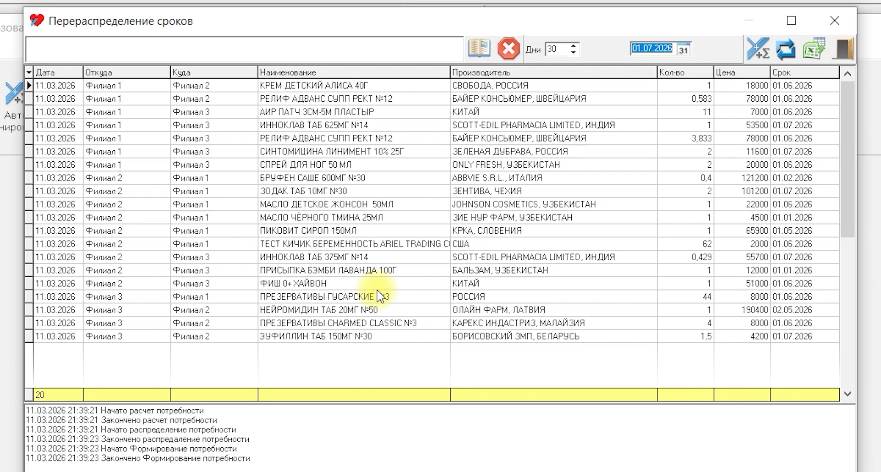
Examine the date, source branch, destination branch, item, quantity, price and expiry of the first redistribution line, КРЕМ ДЕТСКИЙ АЛИСА 40Г.
left_click(54, 86)
left_click(103, 86)
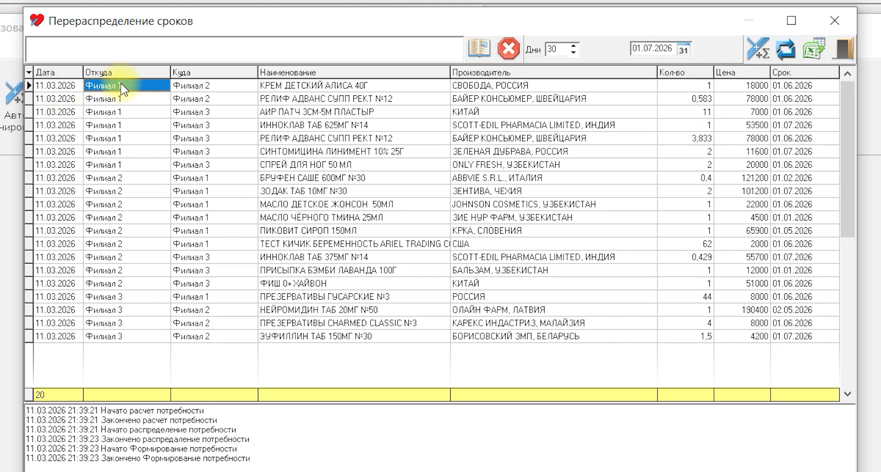
key("Tab")
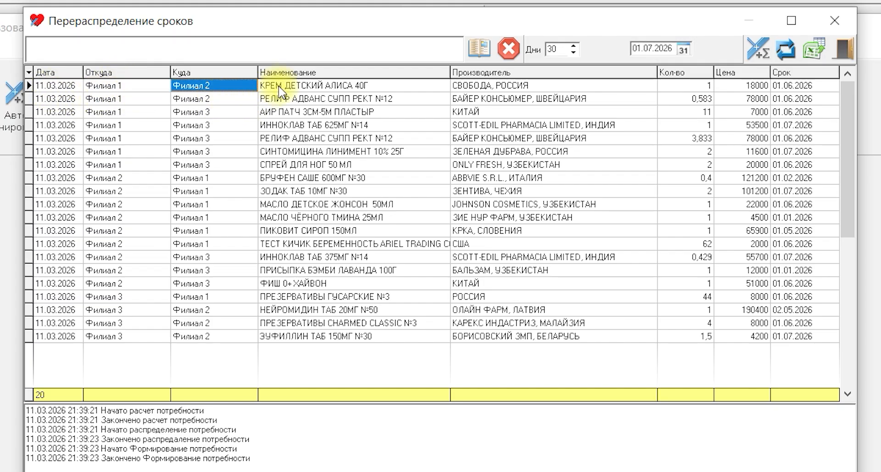
key("Tab")
key("Tab")
key("Tab")
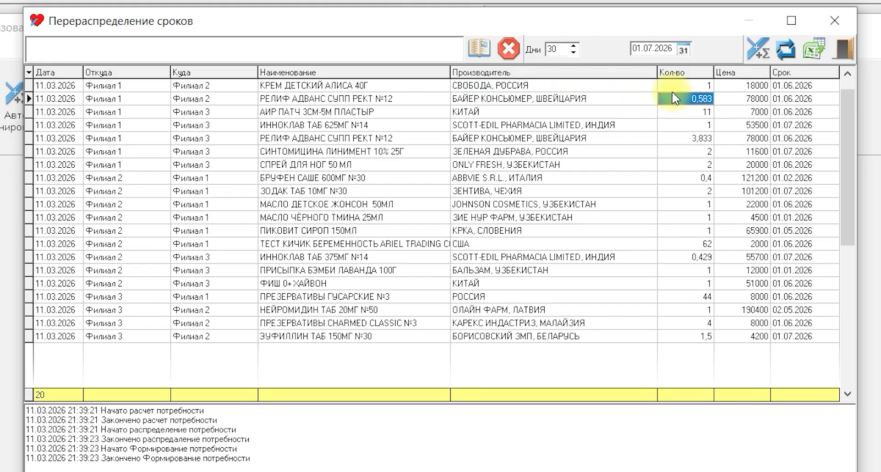
key("Tab")
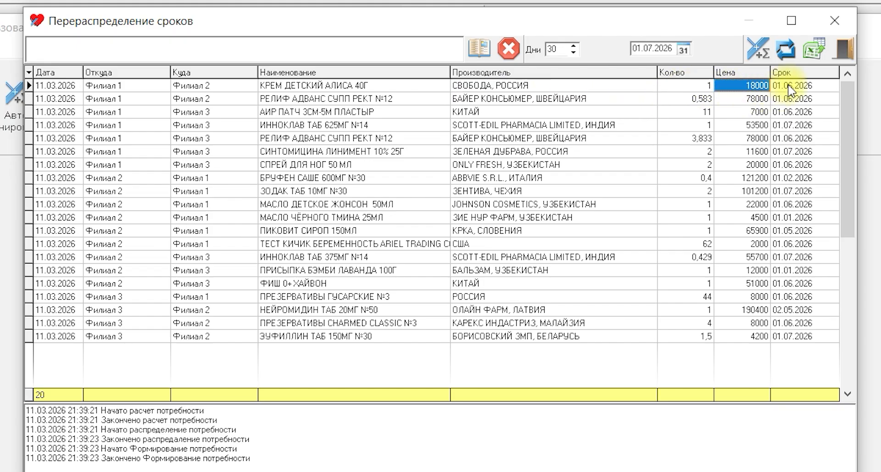
key("Tab")
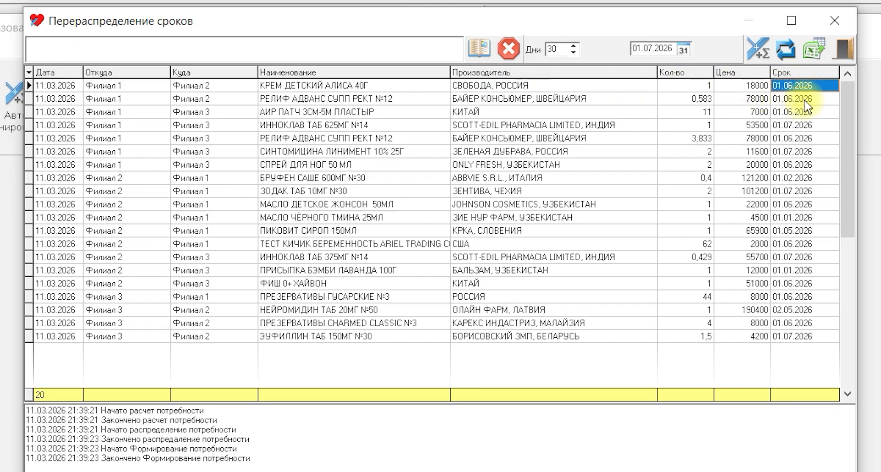
Examine the source branch, destination branch, item, quantity, price and expiry of the second redistribution line, РЕЛИФ АДВАНС СУПП РЕКТ №12.
left_click(123, 101)
left_click(213, 98)
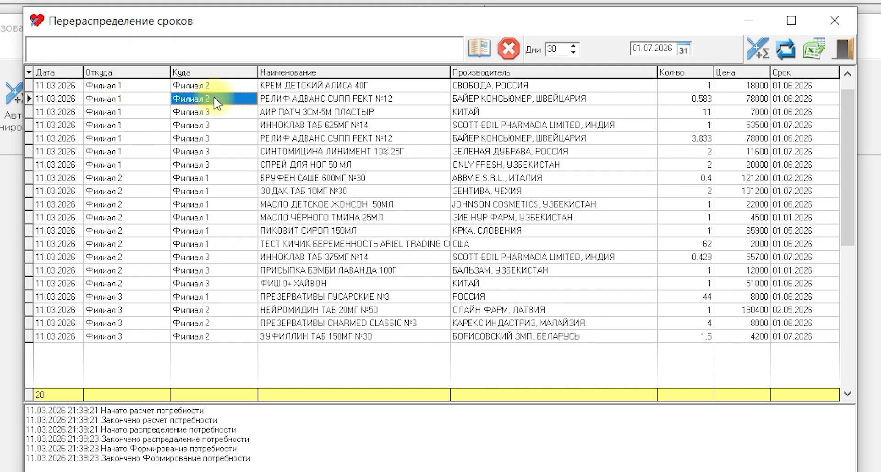
left_click(290, 101)
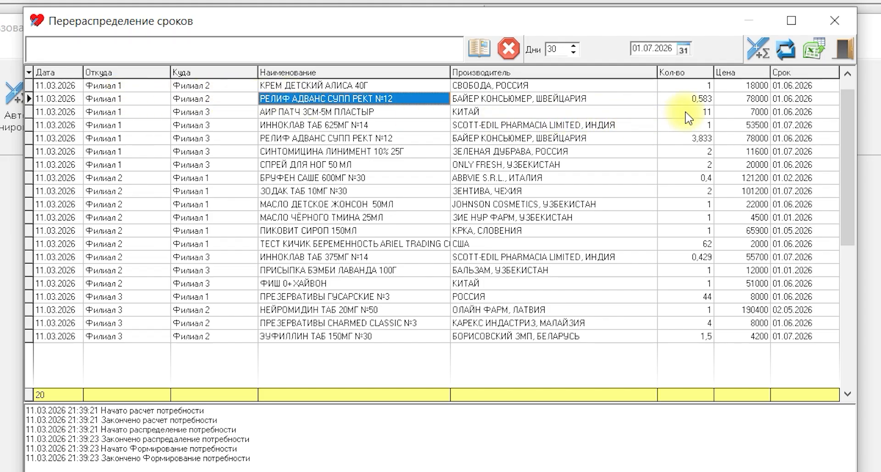
left_click(698, 102)
left_click(760, 99)
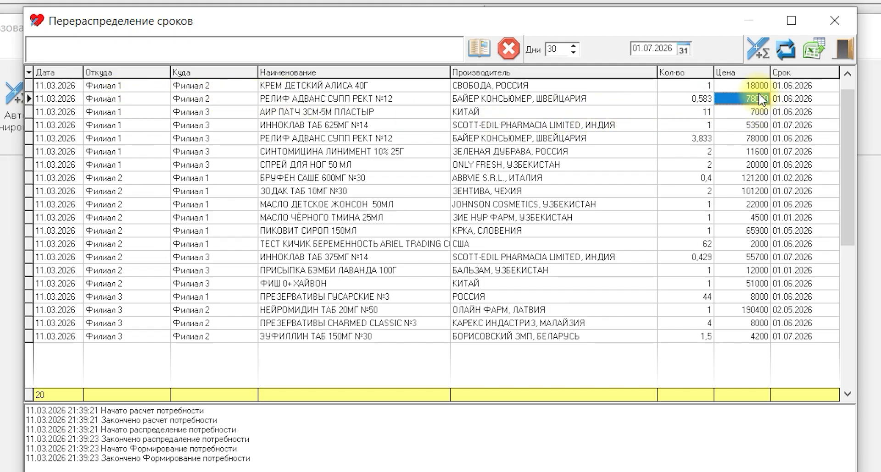
left_click(203, 99)
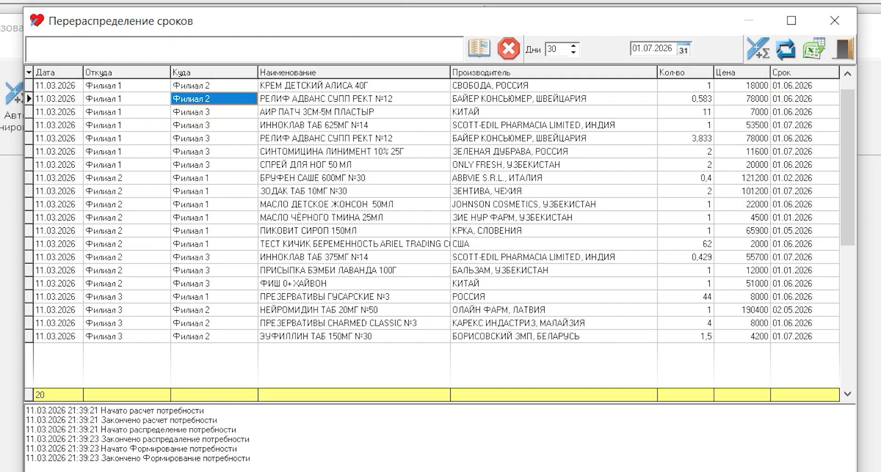
left_click(791, 102)
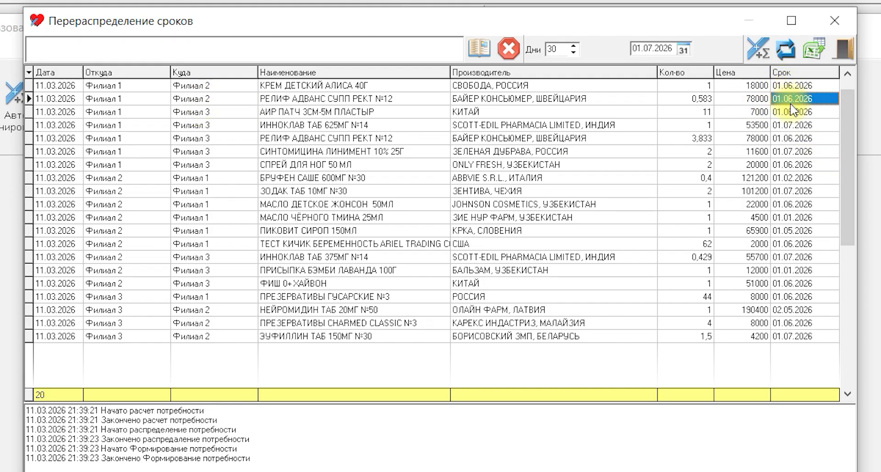
Examine the branches, item, quantity, price and expiry date of the redistribution line for ЗОДАК ТАБ 10МГ №30.
left_click(120, 192)
left_click(194, 192)
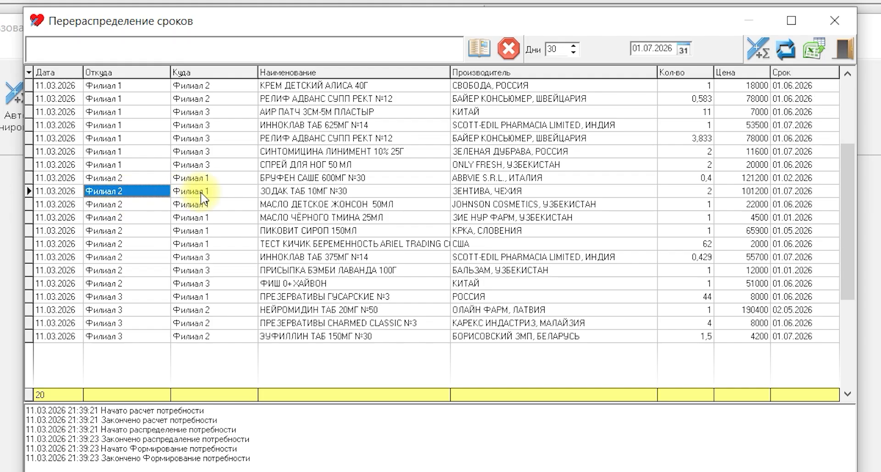
left_click(272, 192)
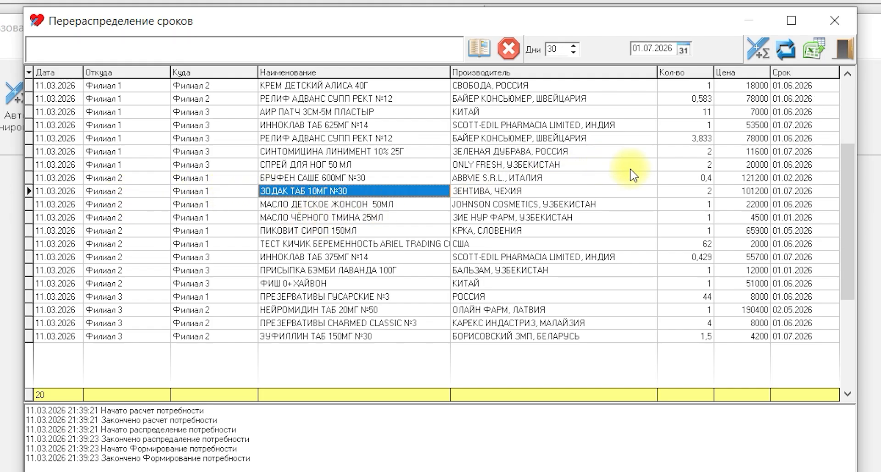
left_click(679, 192)
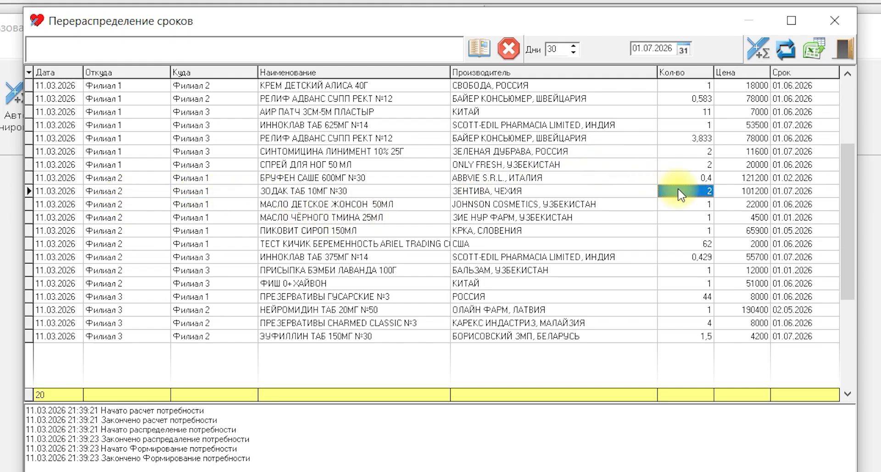
left_click(786, 196)
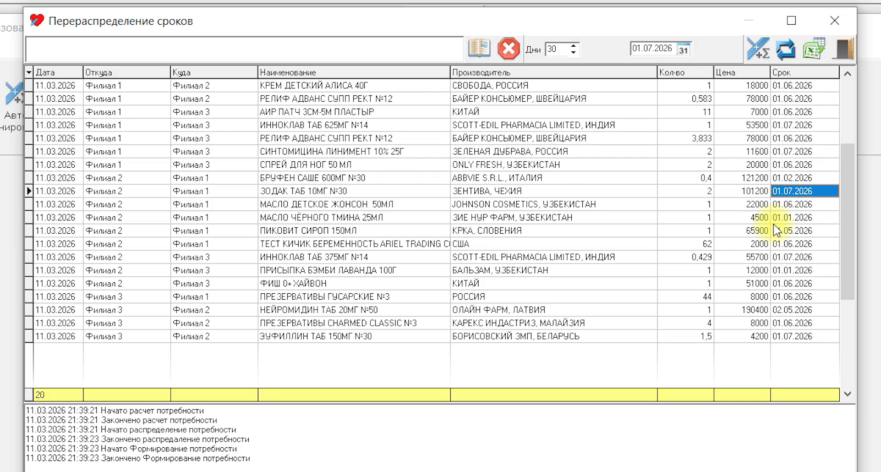
Filter the redistribution list to the source branch Филиал 1, check its source and destination branches, and export the list to Excel.
left_click(477, 46)
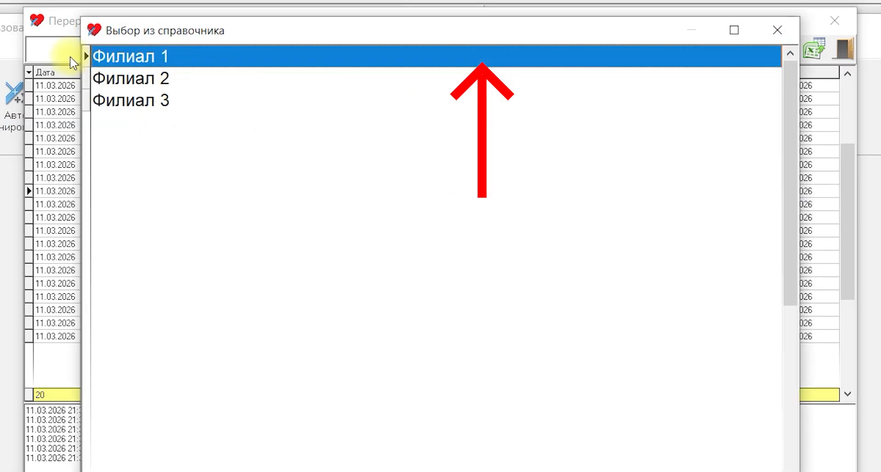
double_click(102, 57)
left_click(117, 102)
left_click(196, 127)
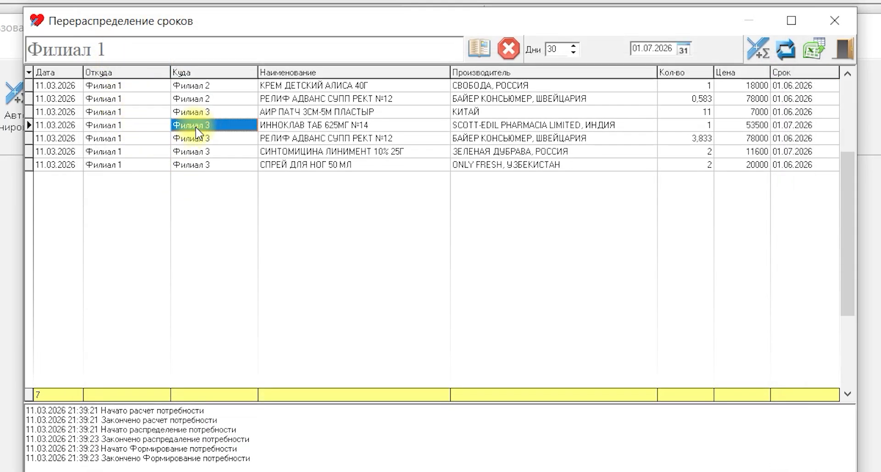
left_click(126, 163)
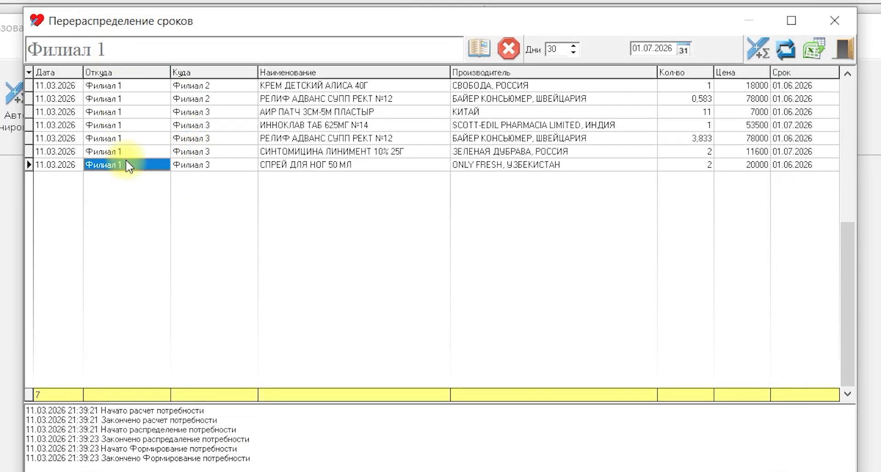
left_click(189, 165)
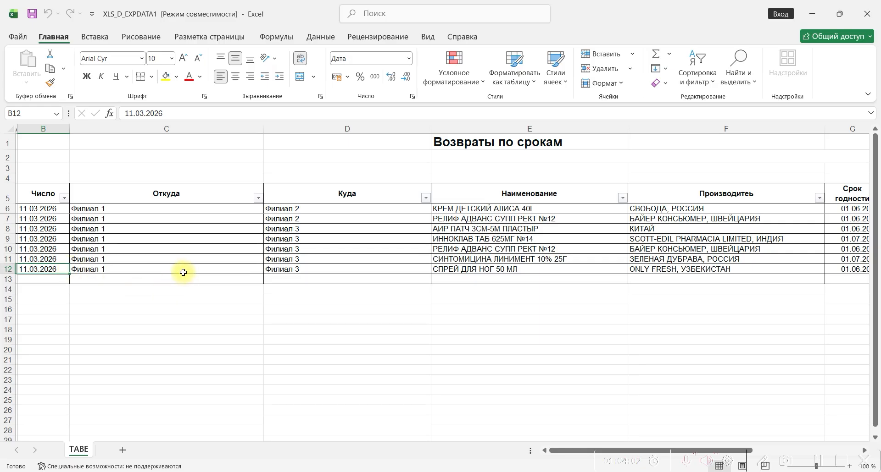
Examine the source, destination, item, expiry, quantity and price columns of the exported Возвраты по срокам sheet in Excel.
left_click(222, 129)
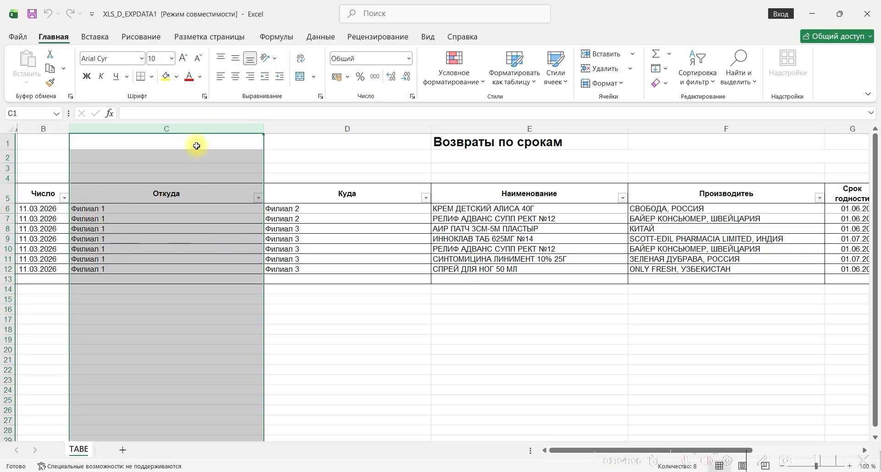
left_click(325, 210)
left_click(442, 210)
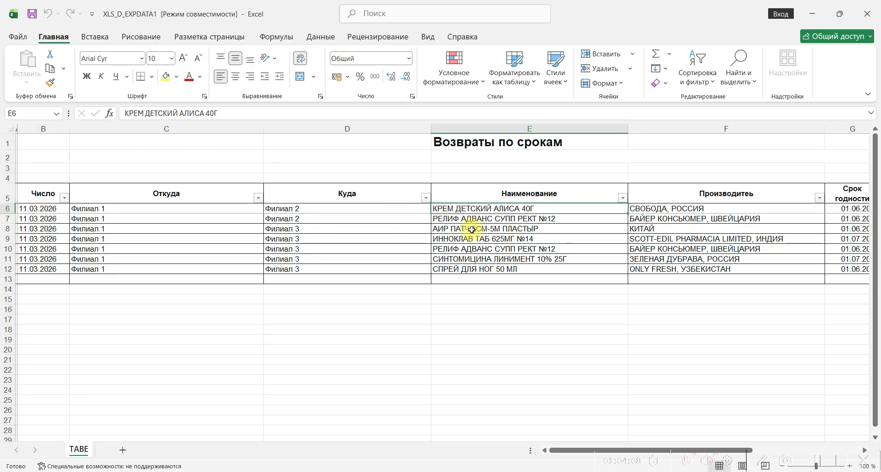
key("Right")
key("Right")
key("Right")
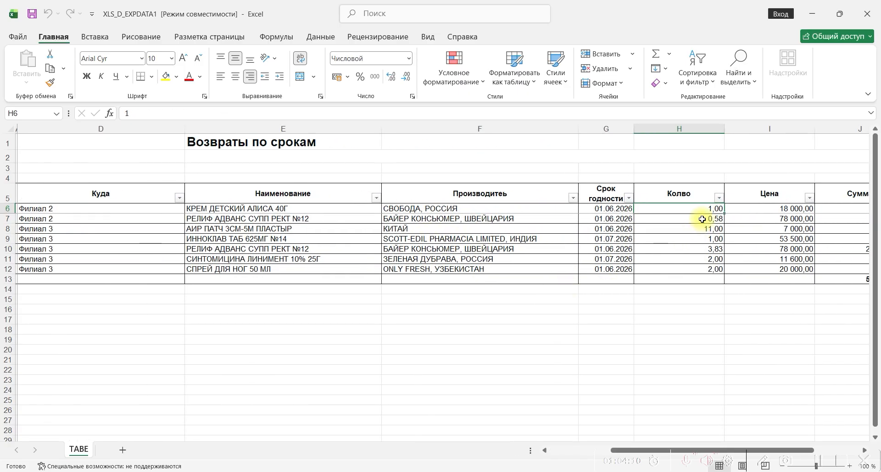
left_click(591, 238)
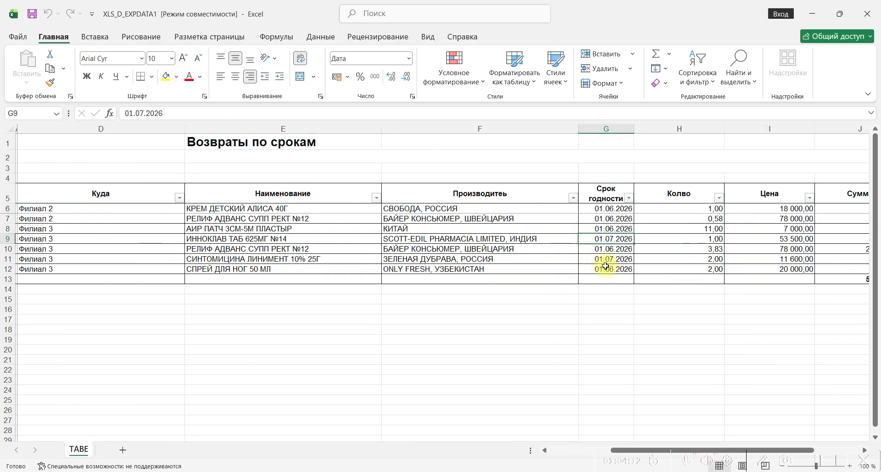
key("Right")
key("Right")
left_click(755, 219)
left_click(757, 250)
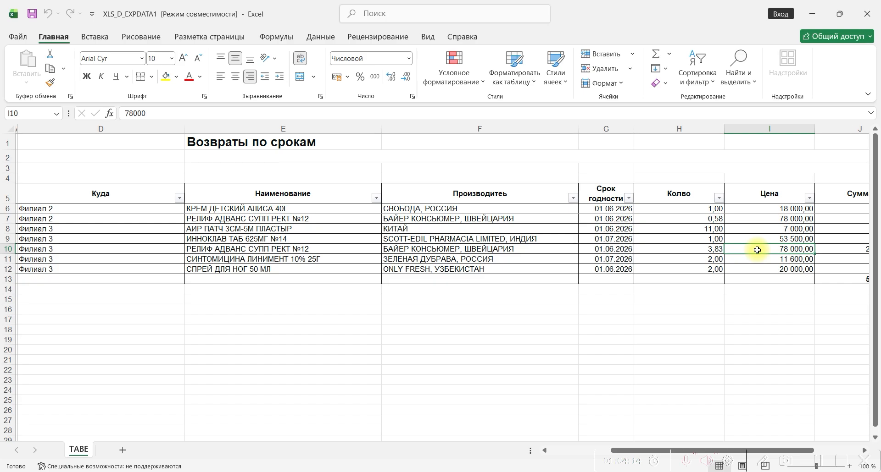